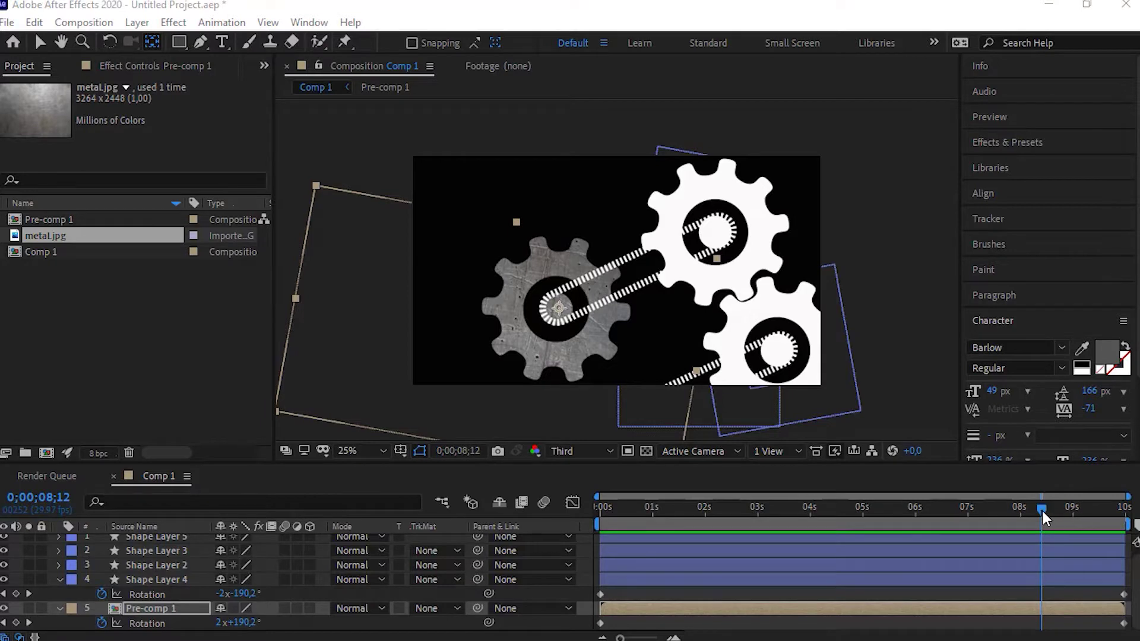
# Step: Replay the gear animation preview from the start of the composition
pyautogui.moveTo(1041, 509); pyautogui.dragTo(718, 525)
pyautogui.press('Home')
pyautogui.press('space')
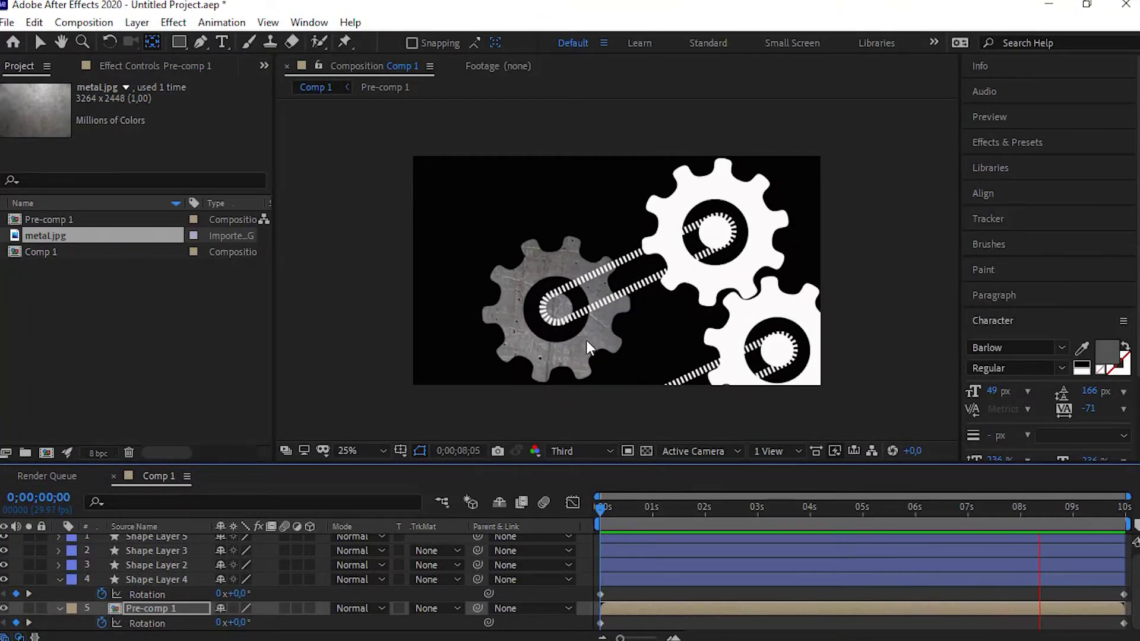
pyautogui.press('space')
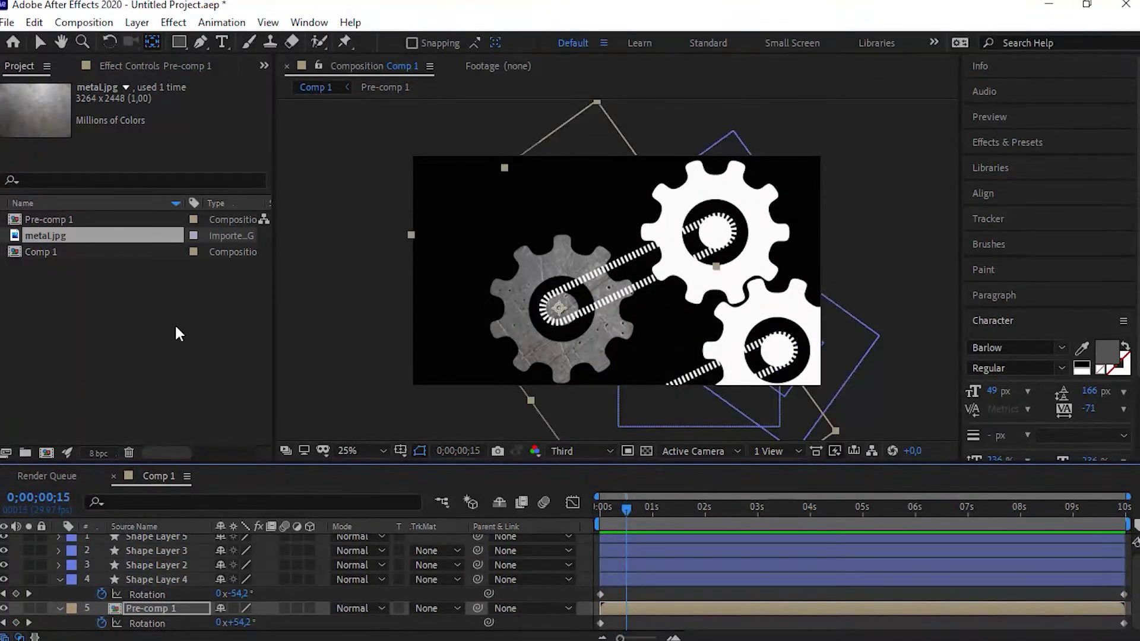
# Step: Create a new 1920×1080 composition, Comp 2, with the default settings
pyautogui.click(66, 24)
pyautogui.click(98, 43)
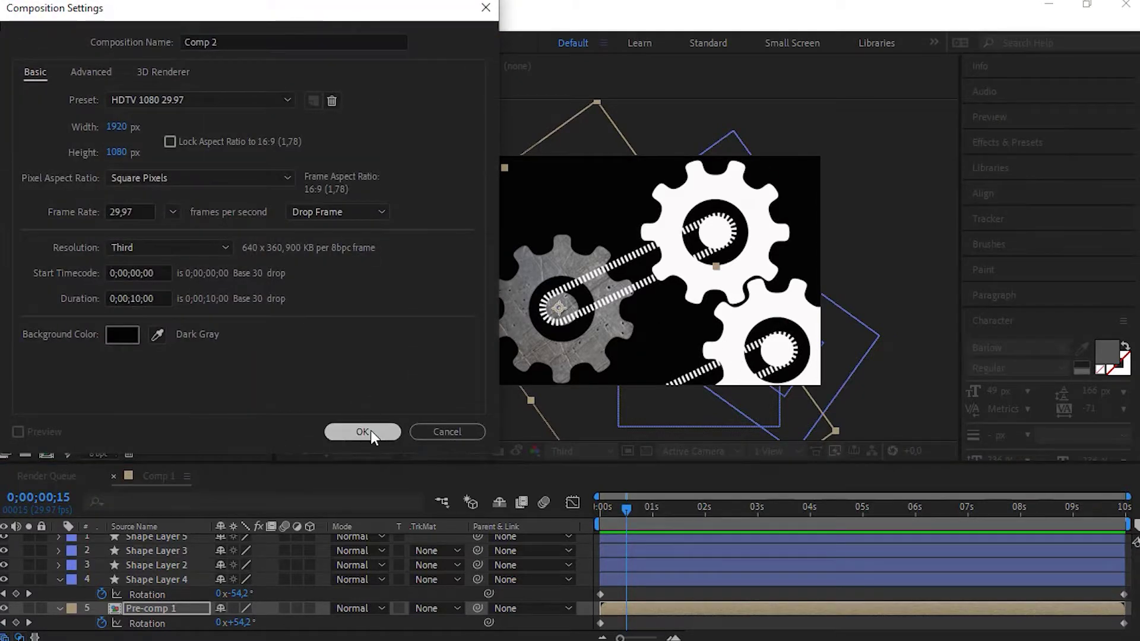
pyautogui.click(368, 432)
pyautogui.press(';')
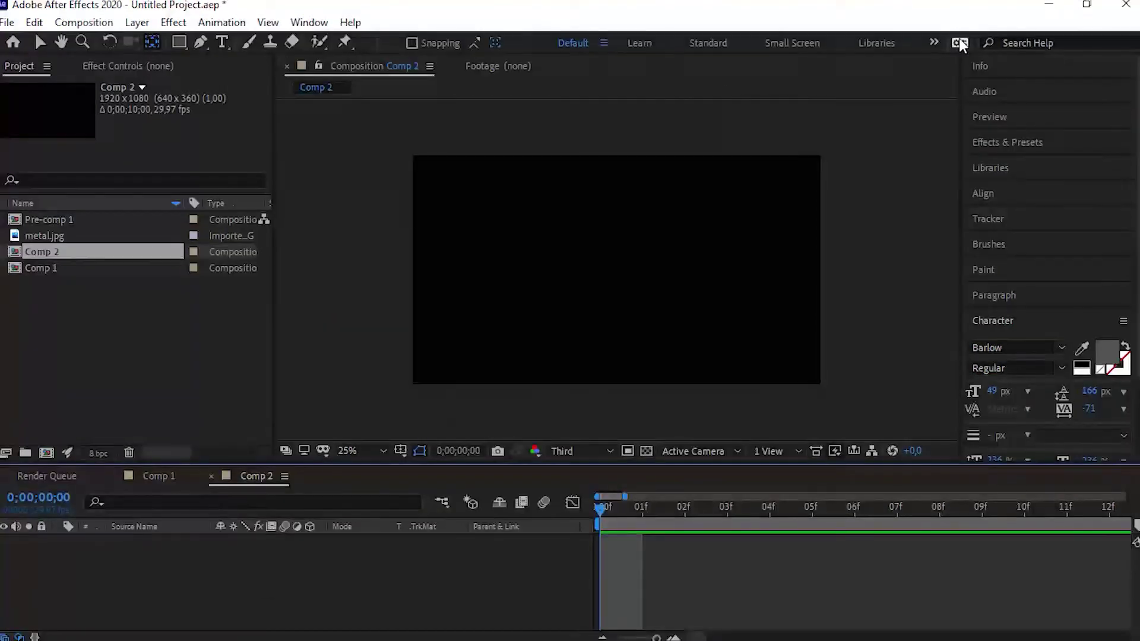
# Step: Add an empty Shape Layer 1 to Comp 2
pyautogui.click(137, 22)
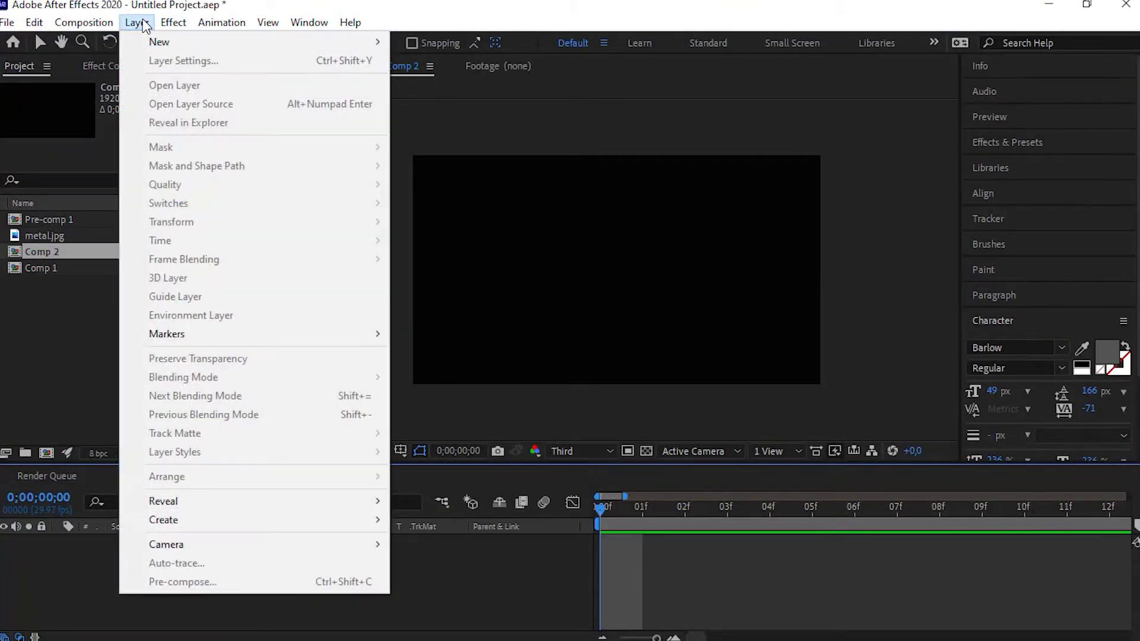
pyautogui.click(147, 28)
pyautogui.click(147, 27)
pyautogui.moveTo(155, 41)
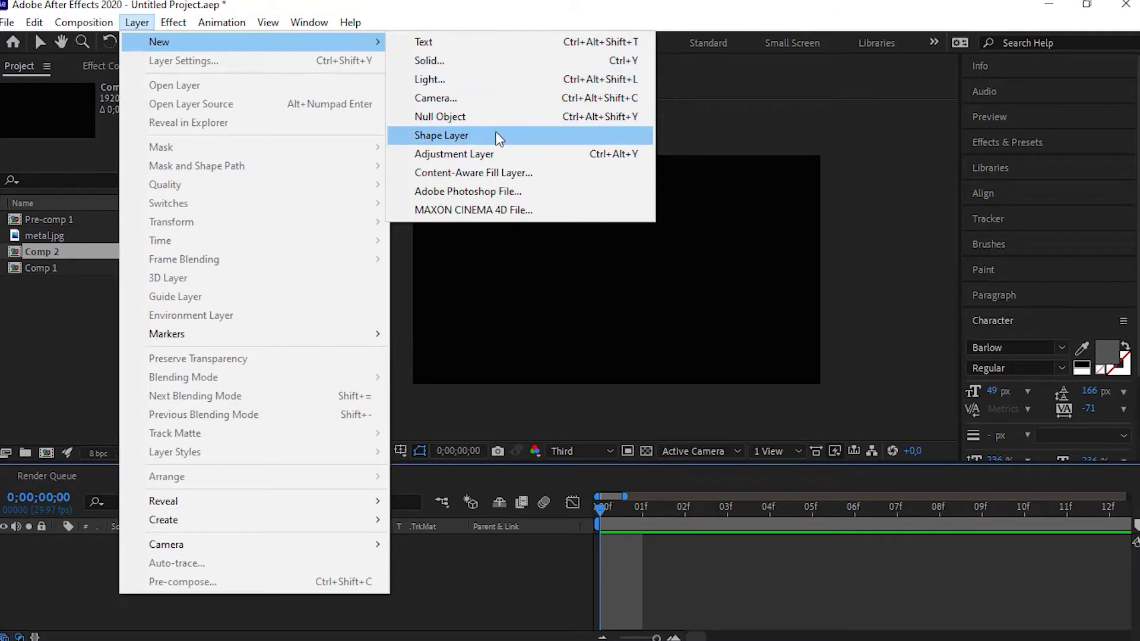
pyautogui.click(498, 136)
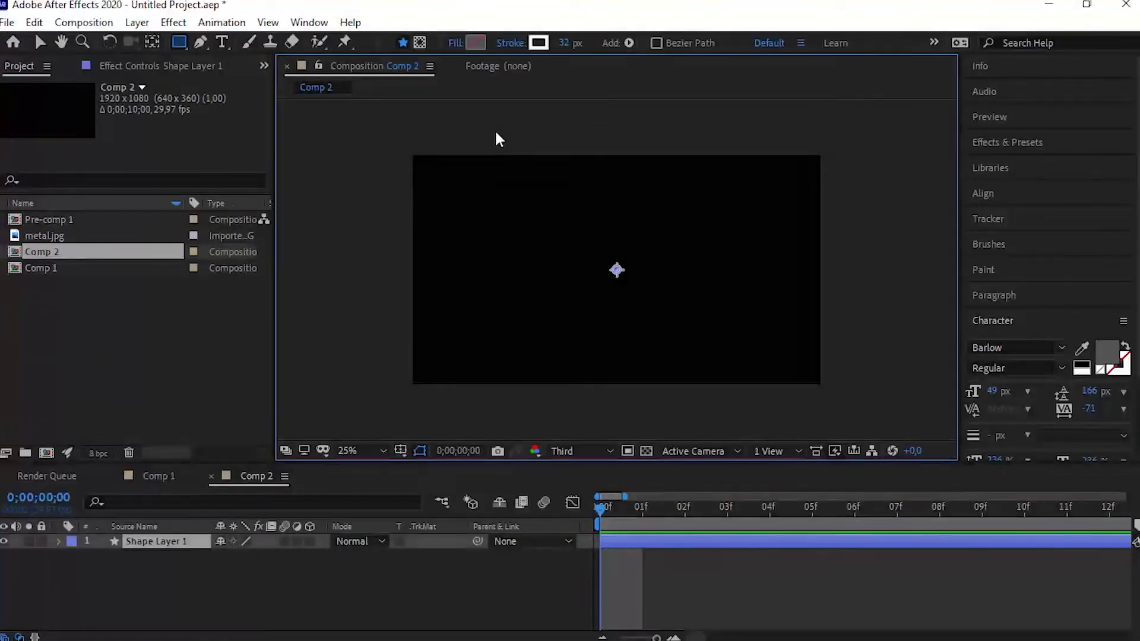
# Step: Add a star-type Polystar path to Shape Layer 1 and give it 10 points
pyautogui.click(629, 44)
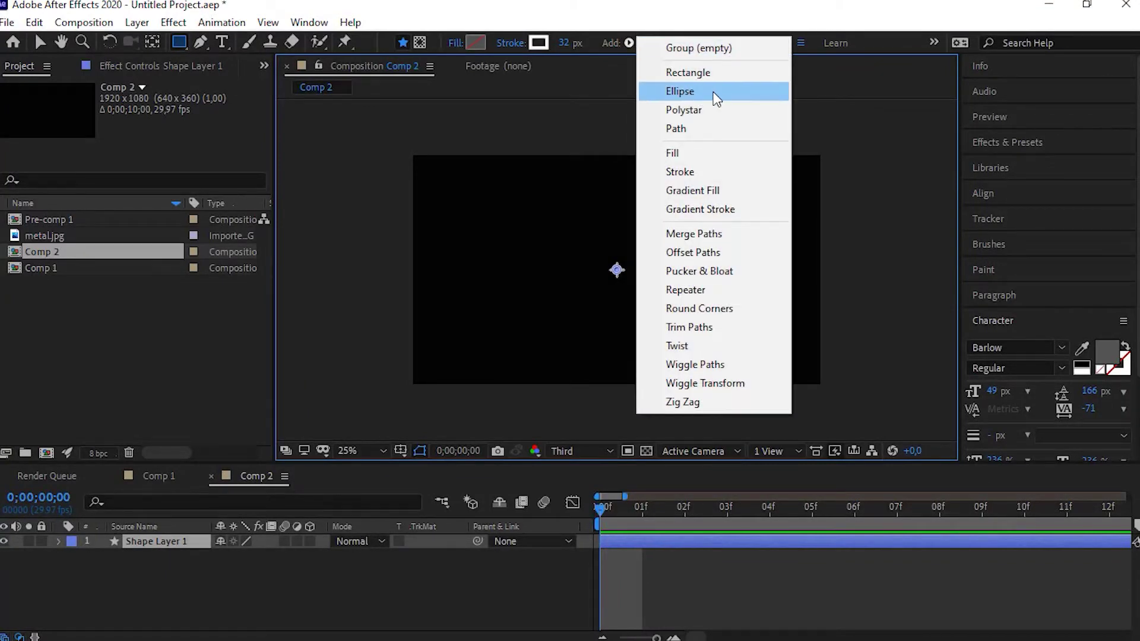
pyautogui.click(716, 112)
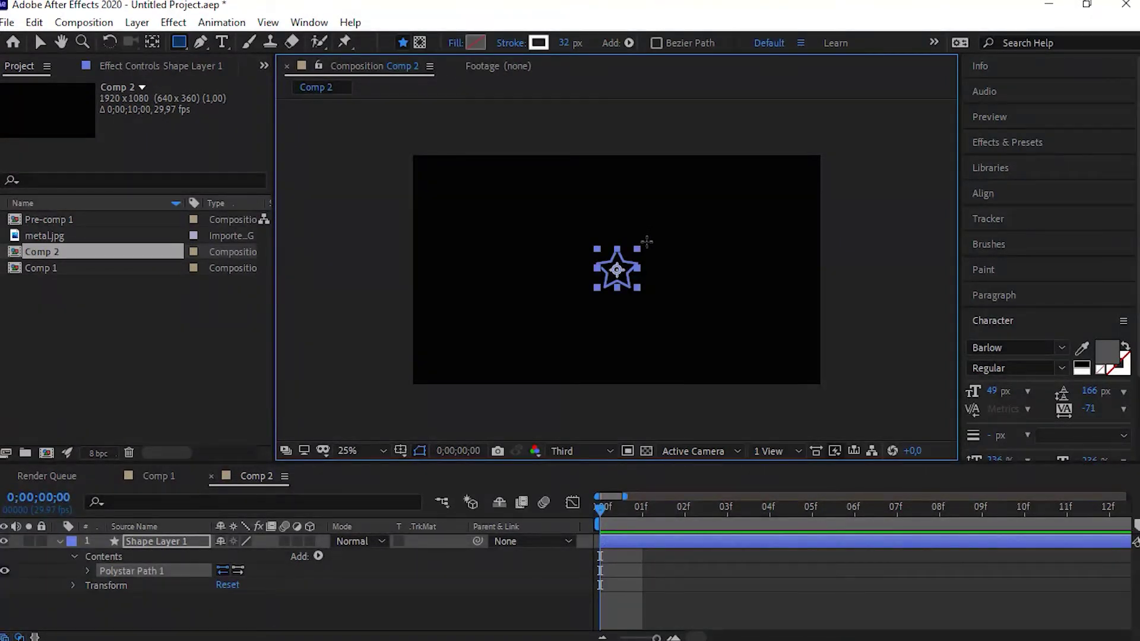
pyautogui.click(87, 570)
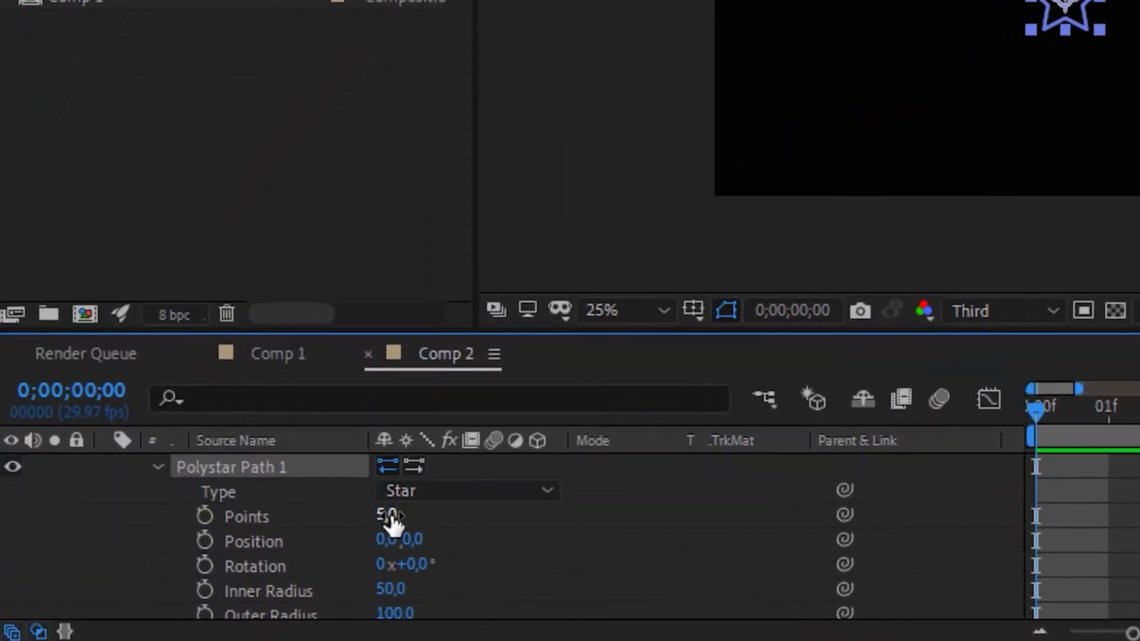
pyautogui.click(267, 555)
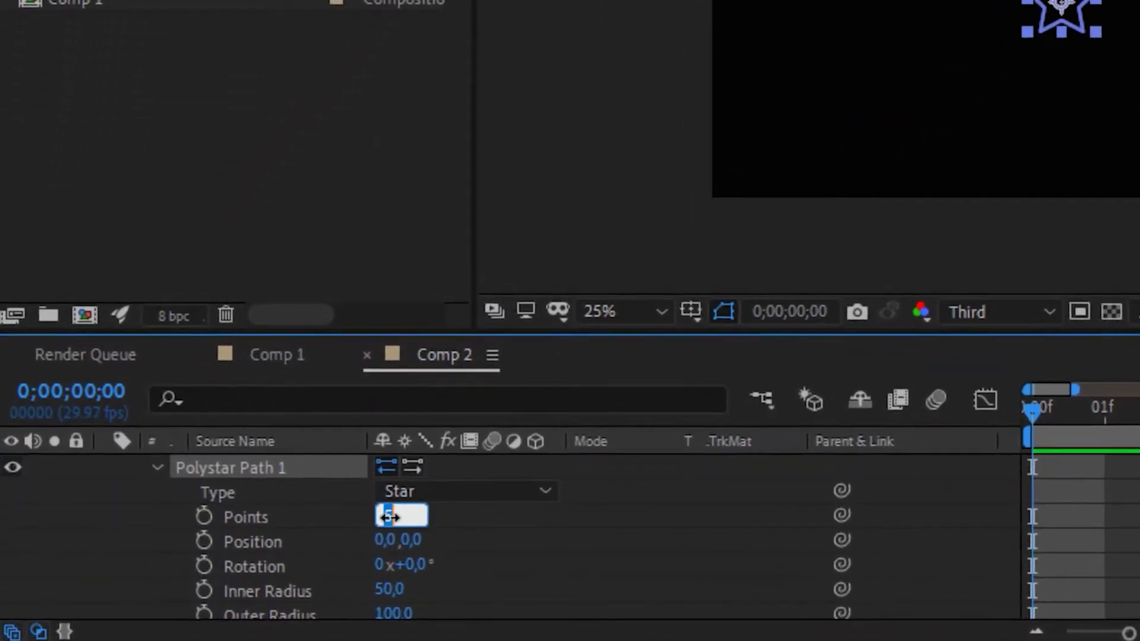
pyautogui.write('10')
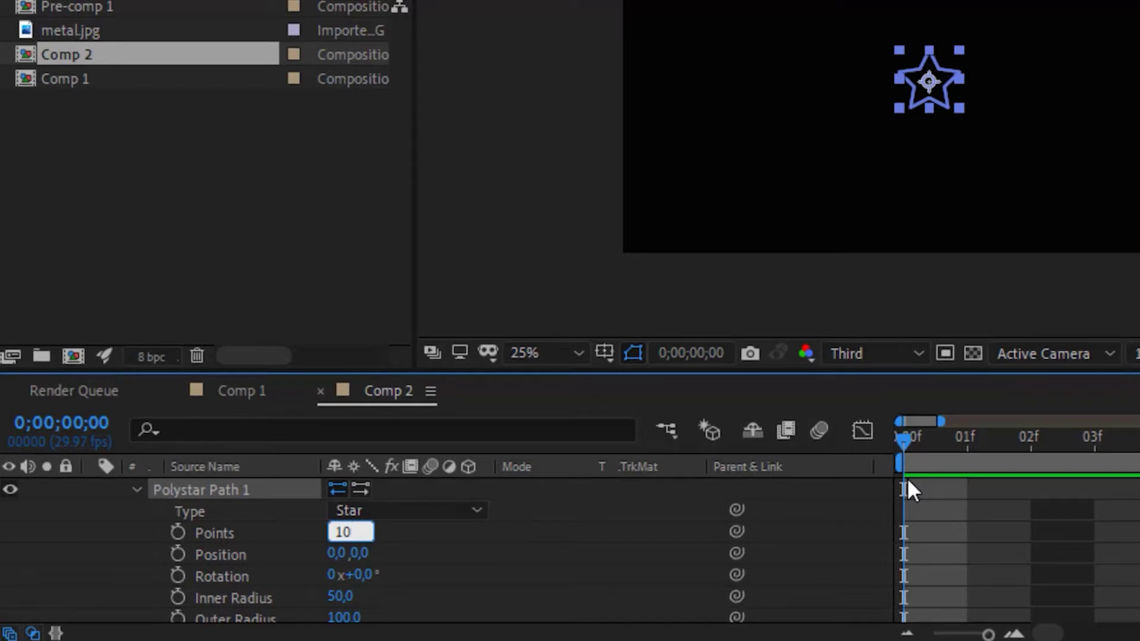
pyautogui.press('Return')
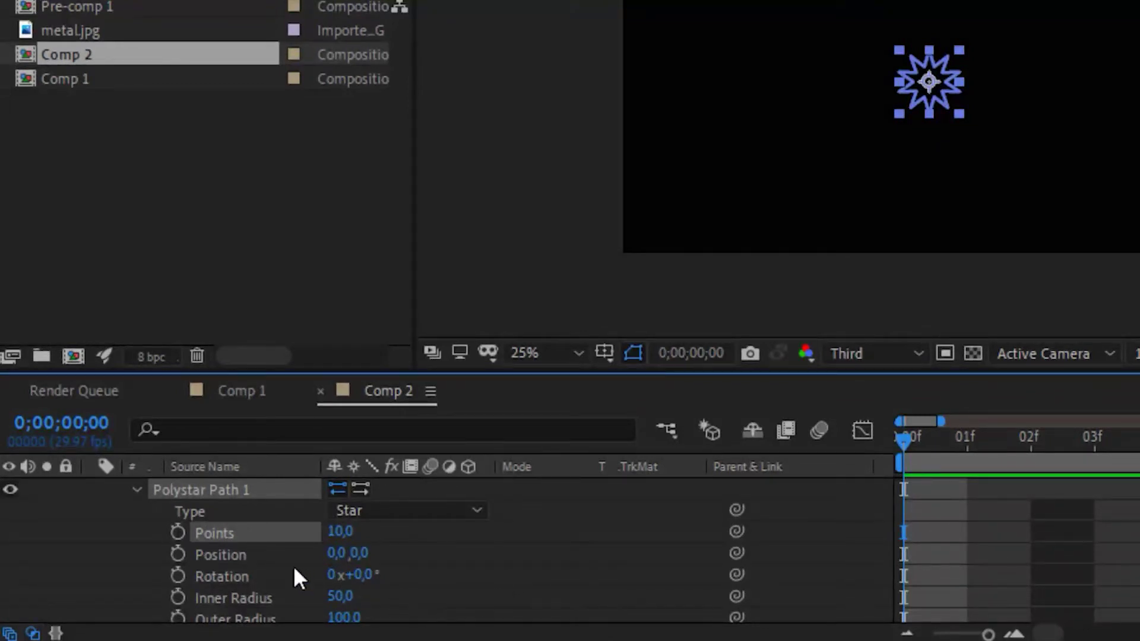
pyautogui.click(342, 597)
# Step: Set the star's Inner Radius to 270 and Outer Radius to 350
pyautogui.write('27')
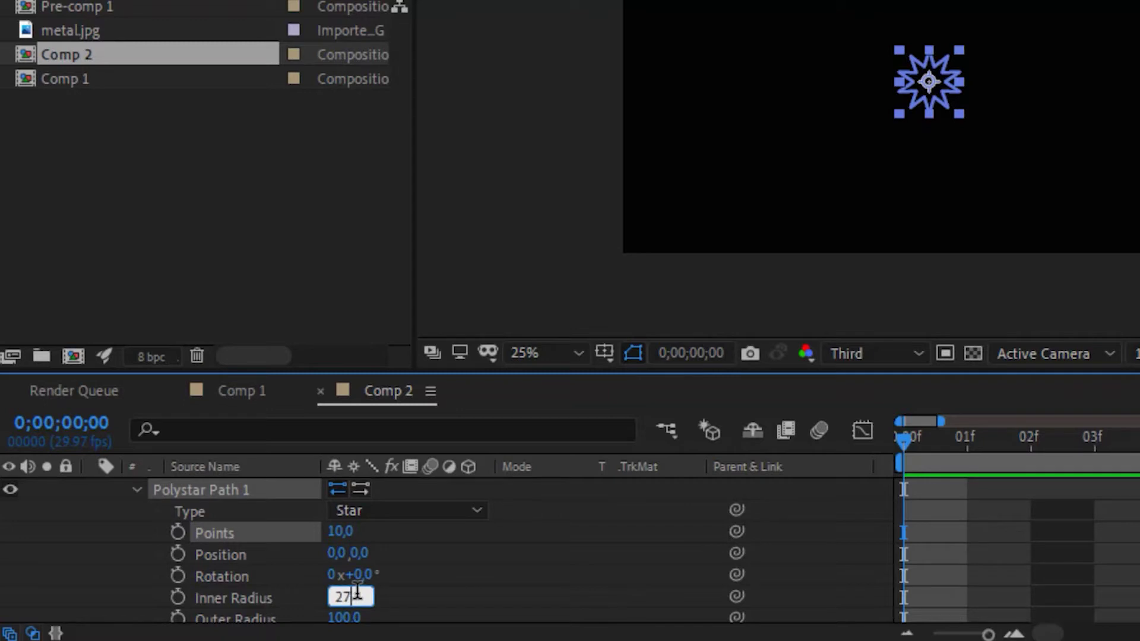
pyautogui.press('Return')
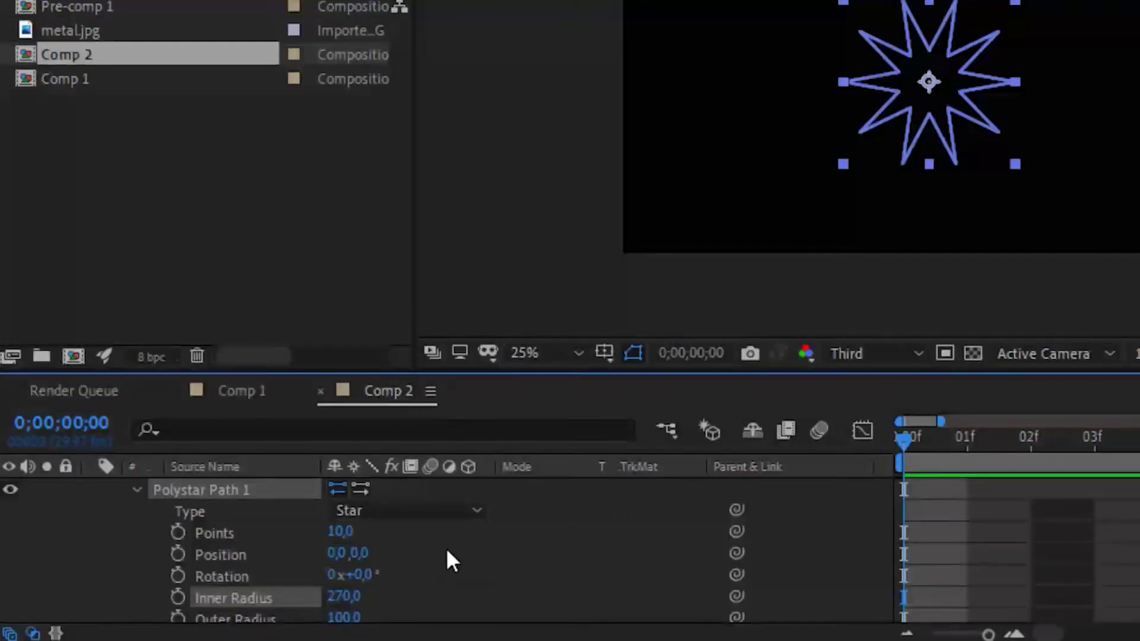
pyautogui.scroll(-3, 451, 553)
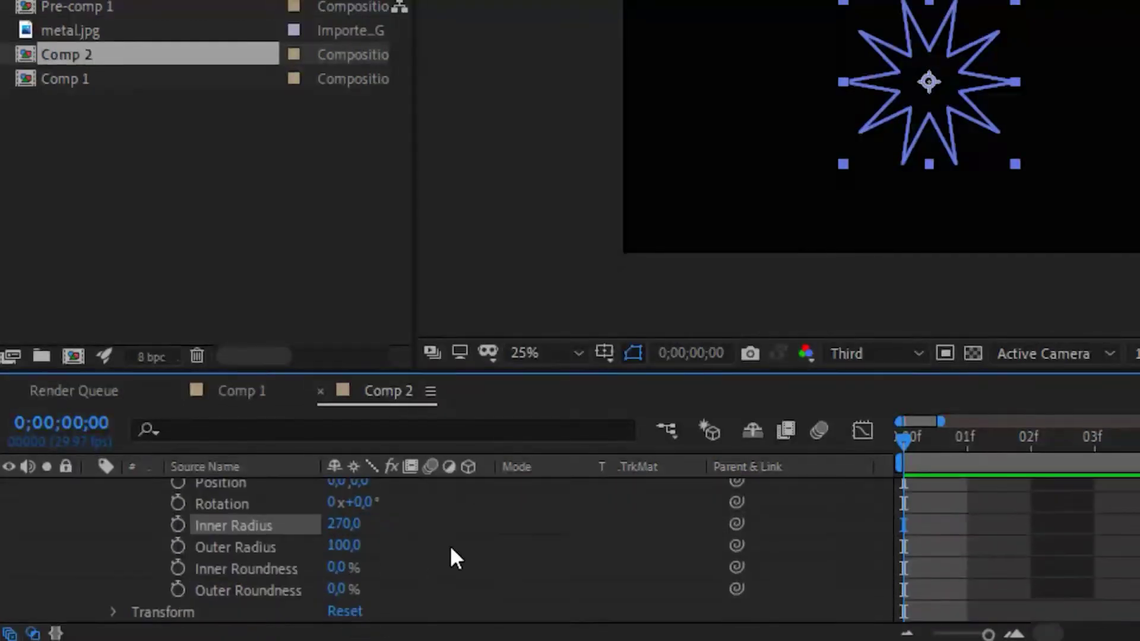
pyautogui.click(345, 546)
pyautogui.write('350')
pyautogui.press('Return')
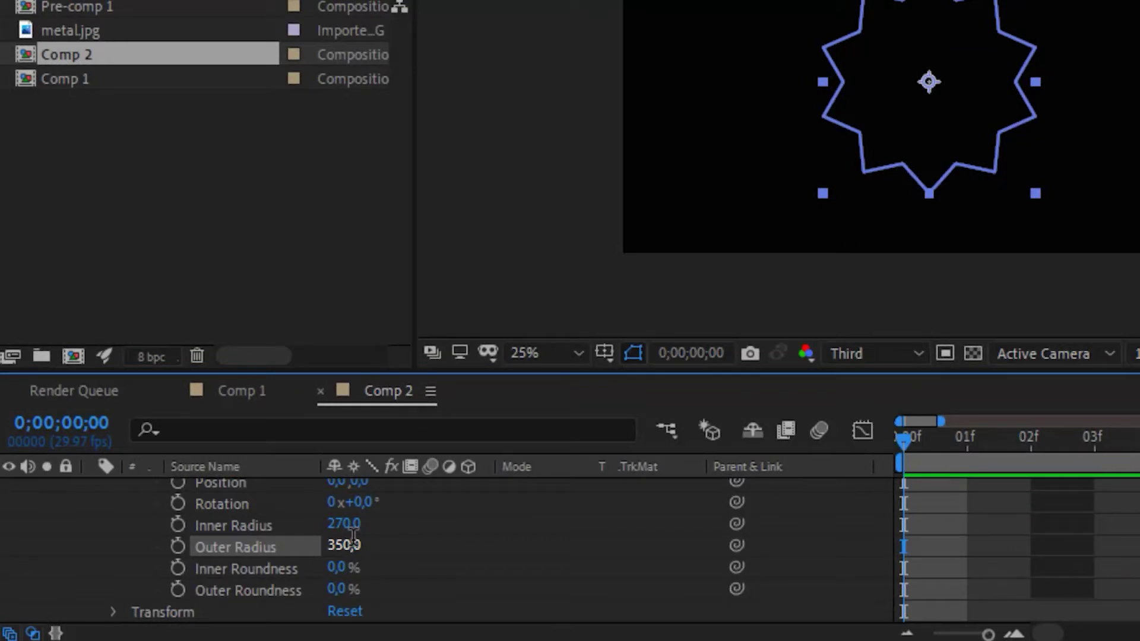
# Step: Set the star's Inner Roundness to 200% and Outer Roundness to 142%
pyautogui.click(341, 568)
pyautogui.write('200')
pyautogui.press('Return')
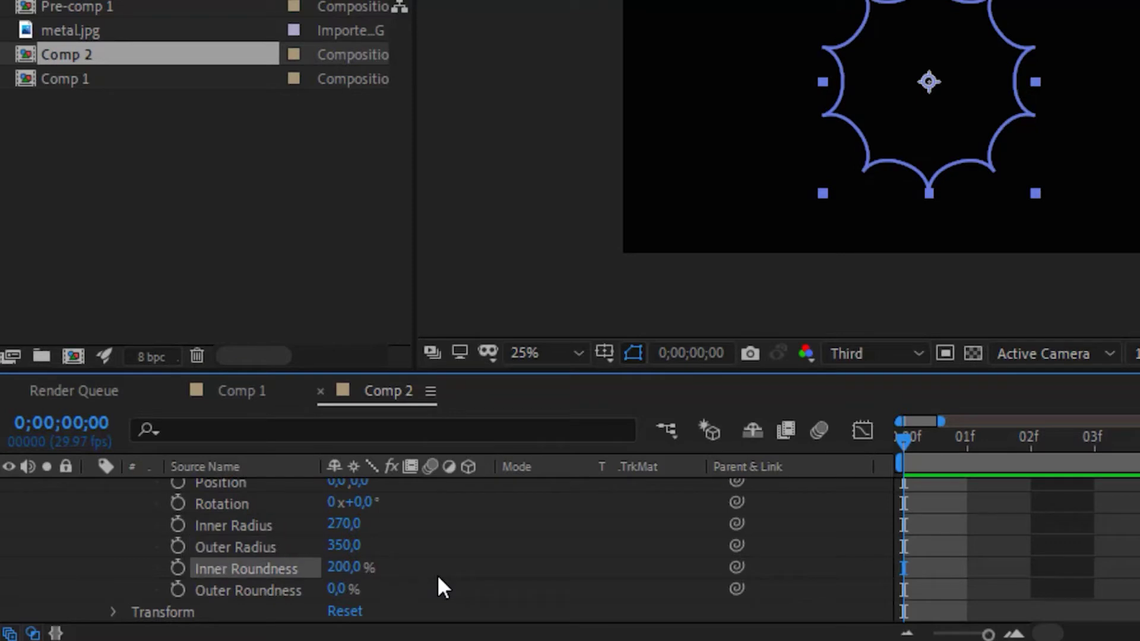
pyautogui.click(343, 594)
pyautogui.write('142')
pyautogui.press('Return')
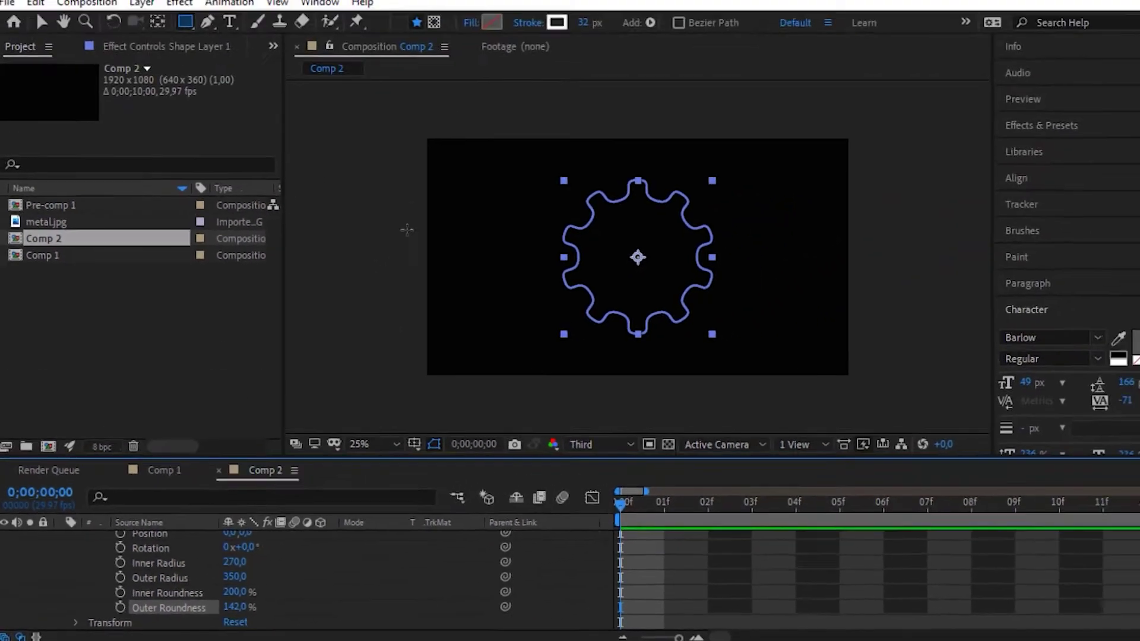
pyautogui.click(629, 44)
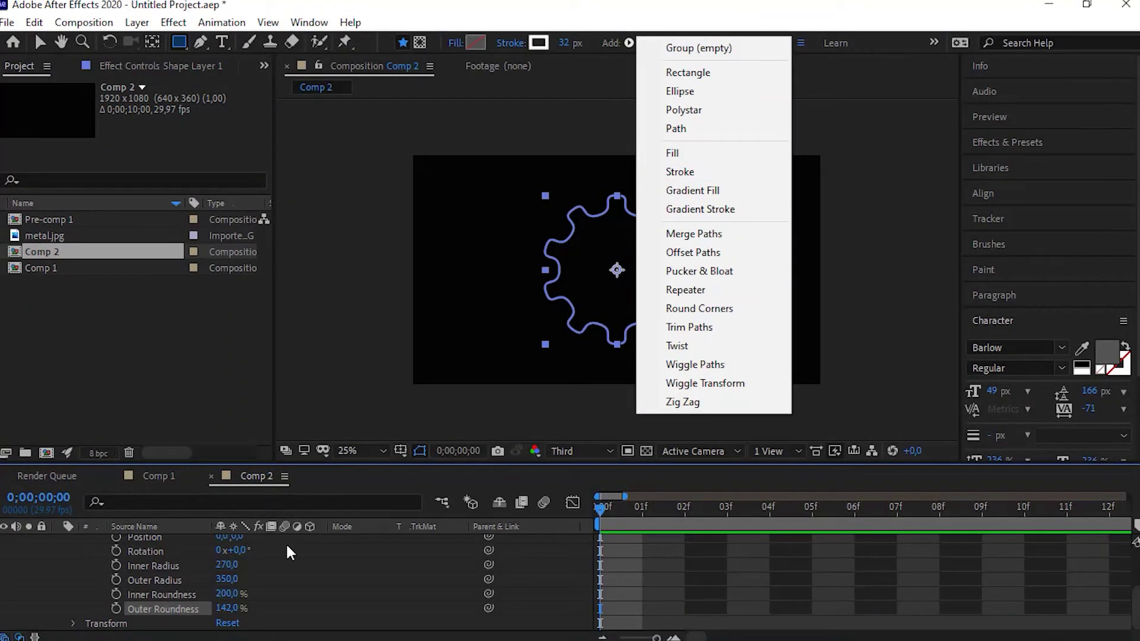
pyautogui.click(880, 281)
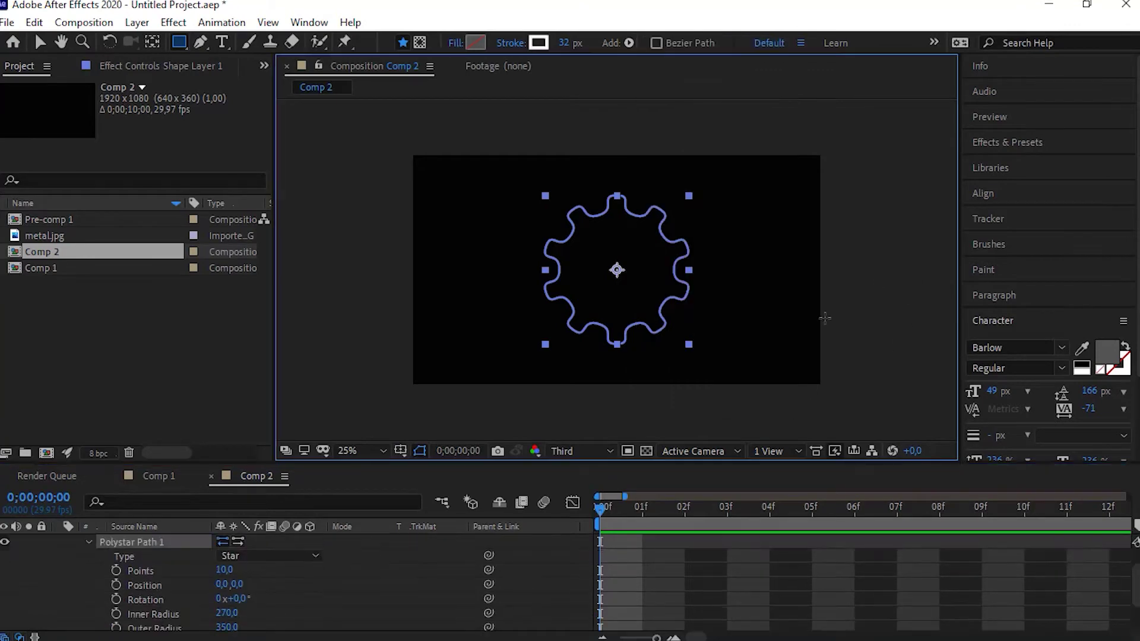
# Step: Add a Fill to the gear shape and set its colour to white
pyautogui.click(318, 556)
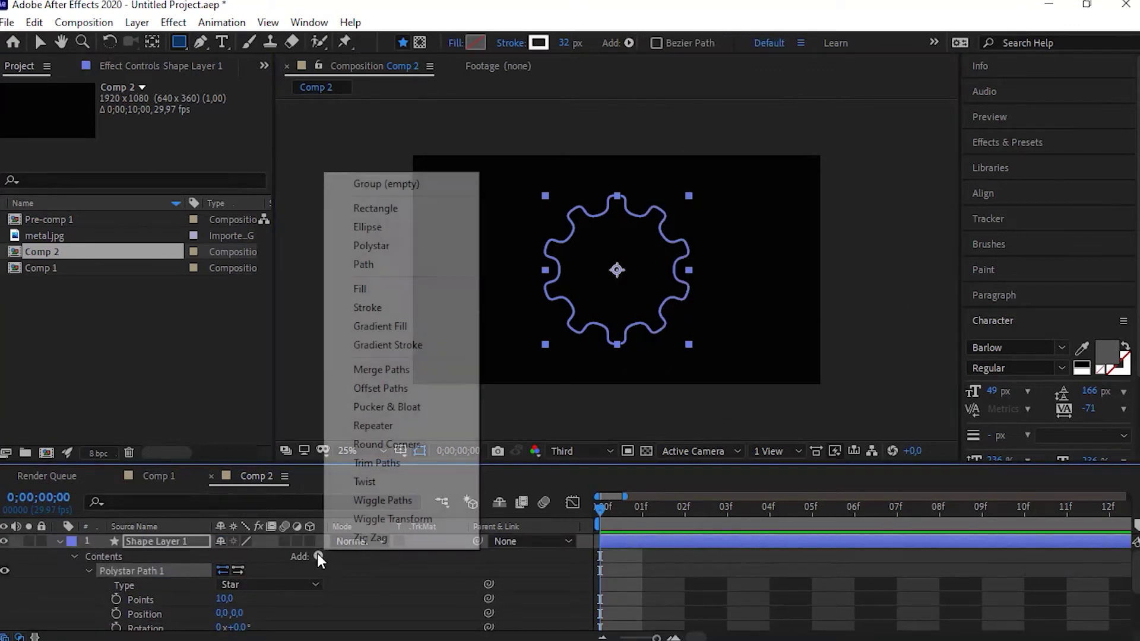
pyautogui.click(414, 289)
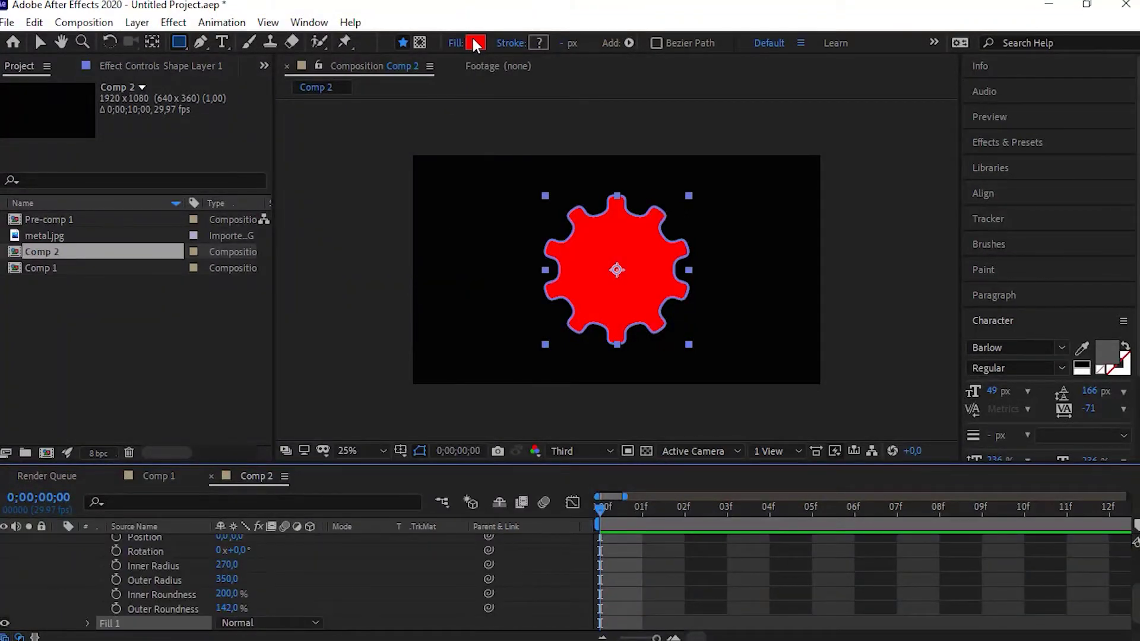
pyautogui.click(475, 43)
pyautogui.click(21, 38)
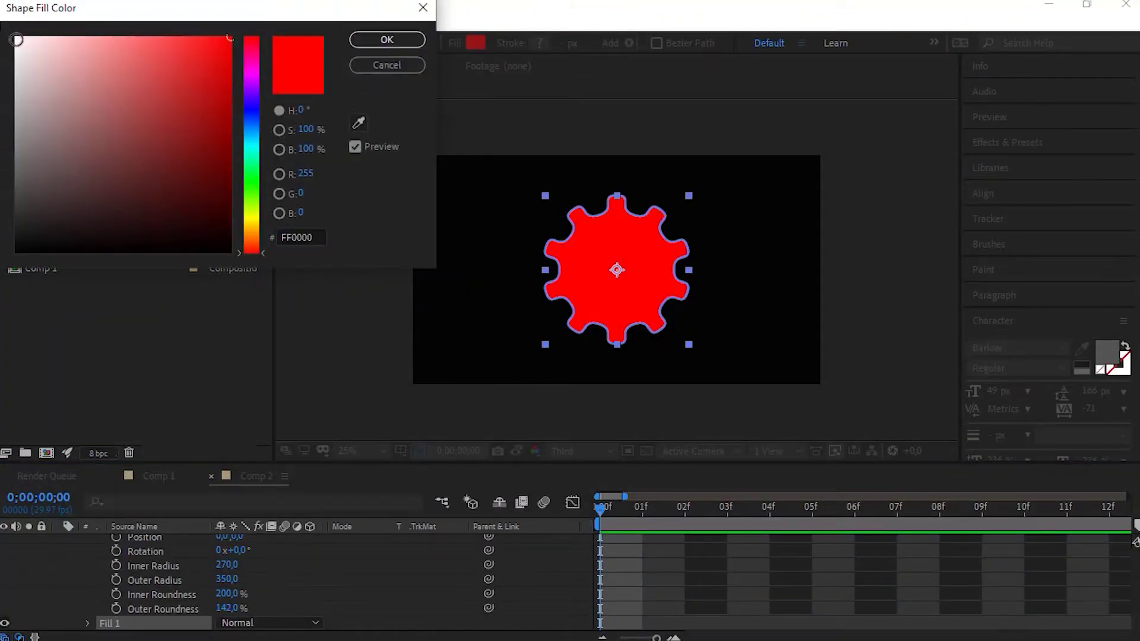
pyautogui.click(369, 41)
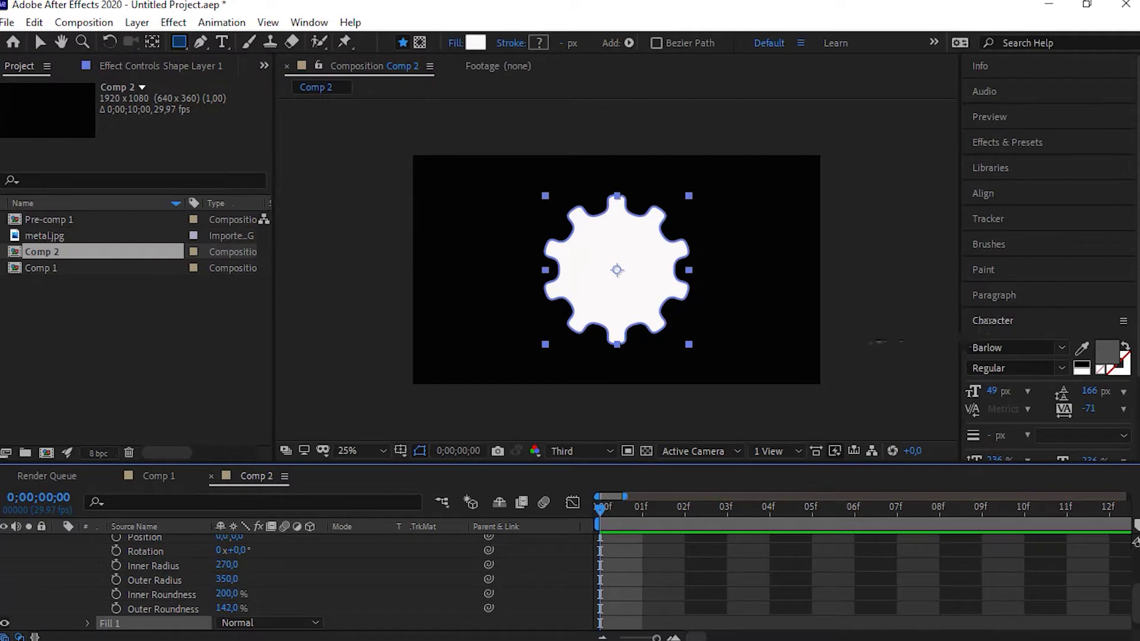
pyautogui.scroll(2, 238, 564)
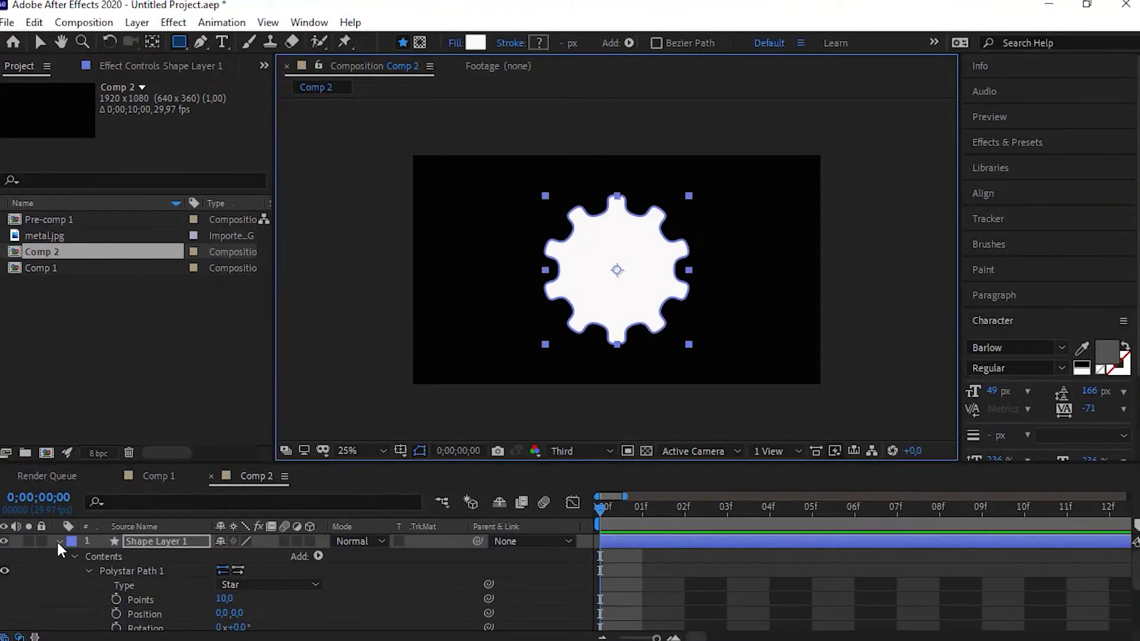
pyautogui.click(89, 571)
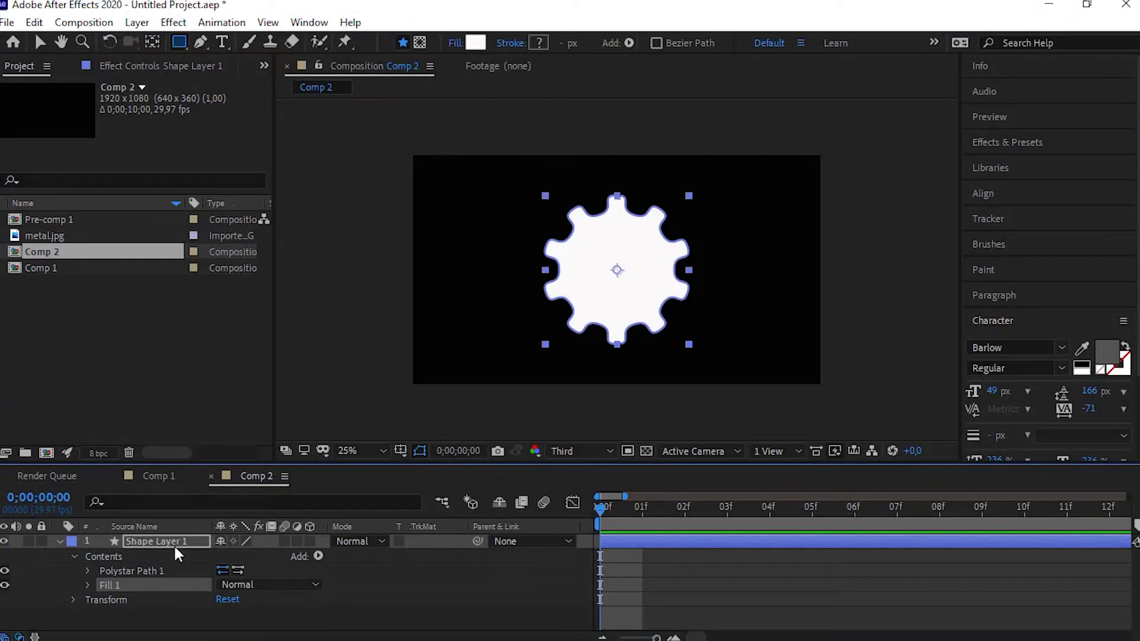
# Step: Add Ellipse Path 1 to the gear layer and size it to 274×274
pyautogui.click(319, 557)
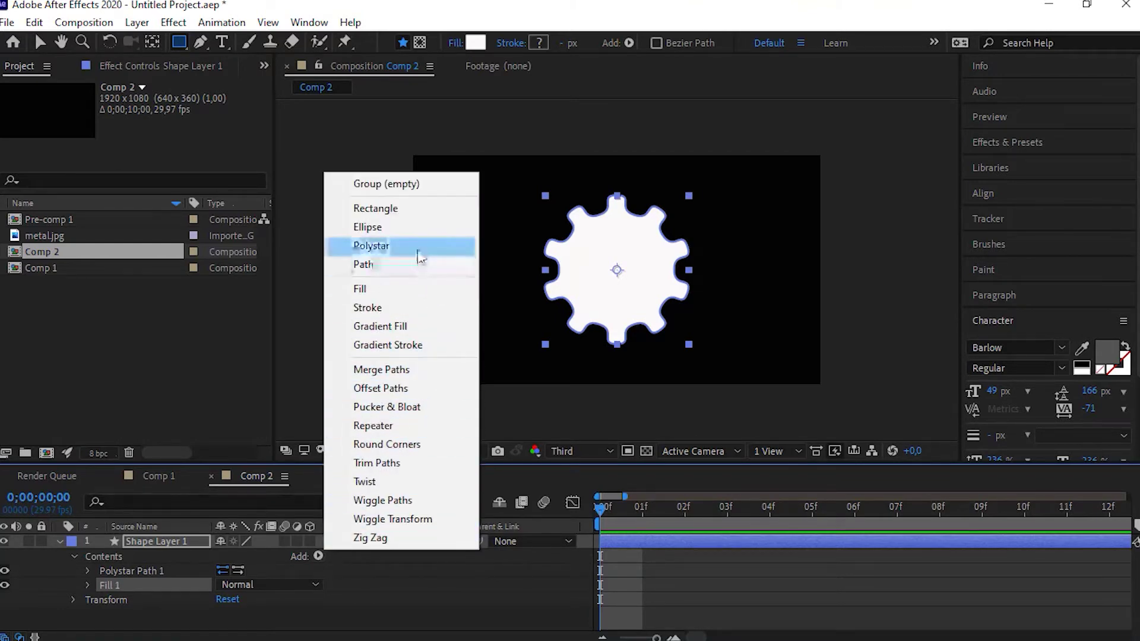
pyautogui.click(415, 226)
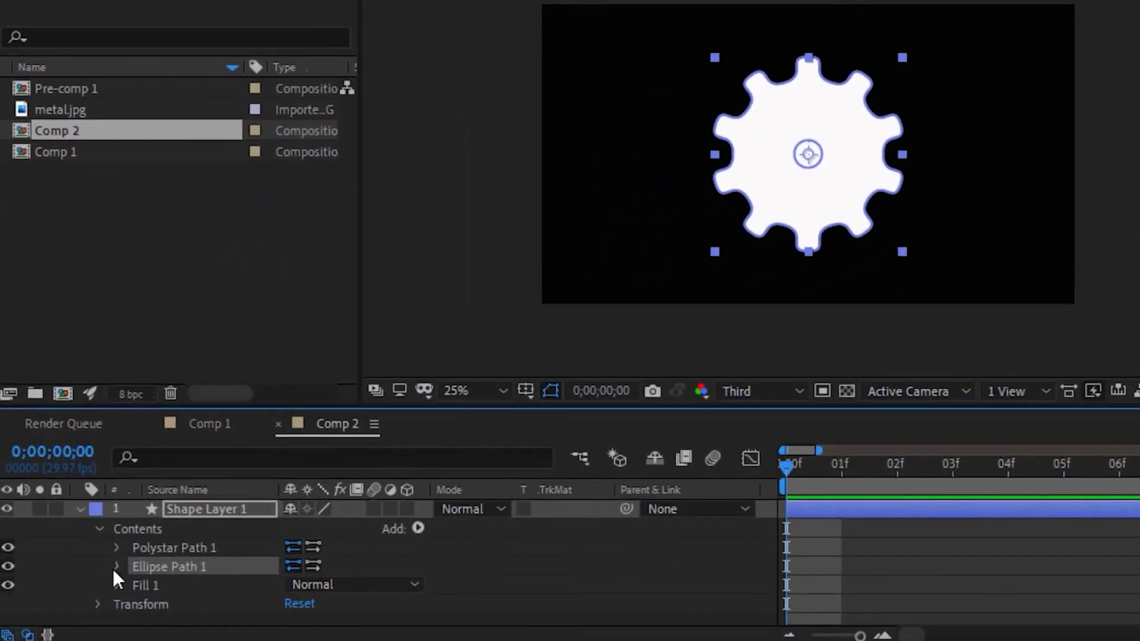
pyautogui.click(114, 568)
pyautogui.moveTo(320, 584); pyautogui.dragTo(502, 545)
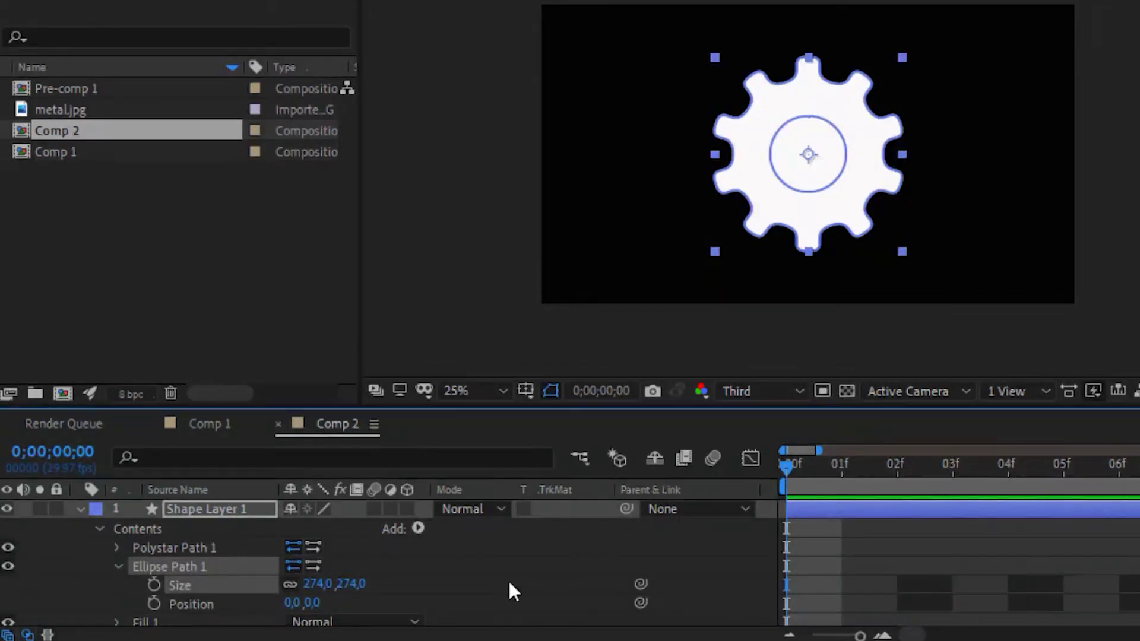
pyautogui.click(118, 567)
# Step: Add Merge Paths 1 with mode Exclude Intersections to cut the circle out of the gear
pyautogui.click(418, 530)
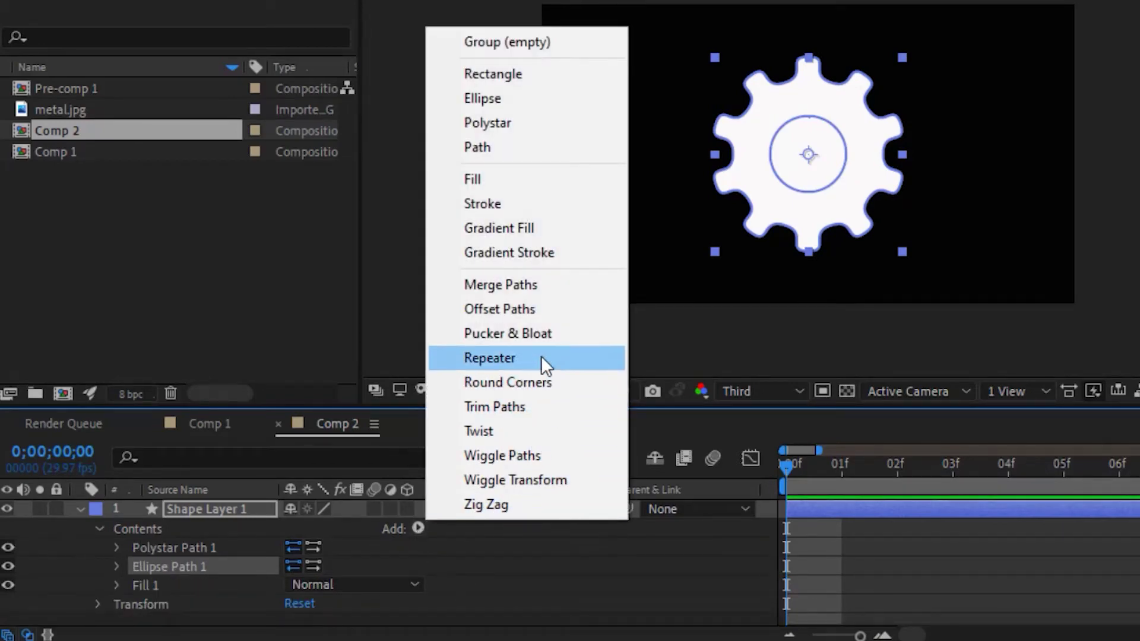
pyautogui.click(546, 284)
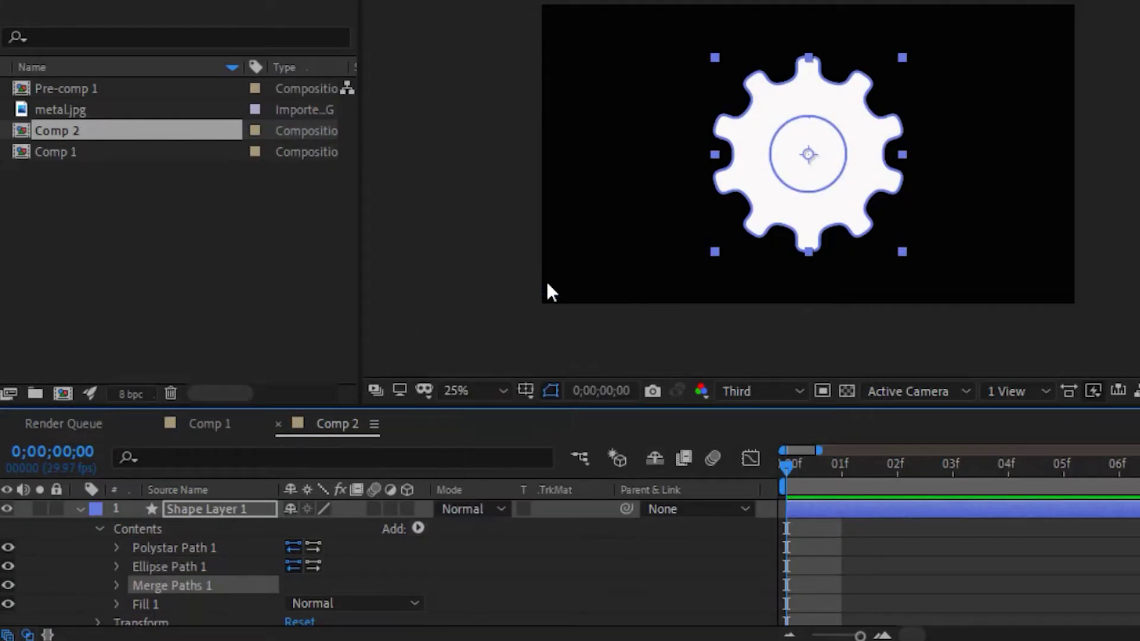
pyautogui.scroll(-1, 429, 558)
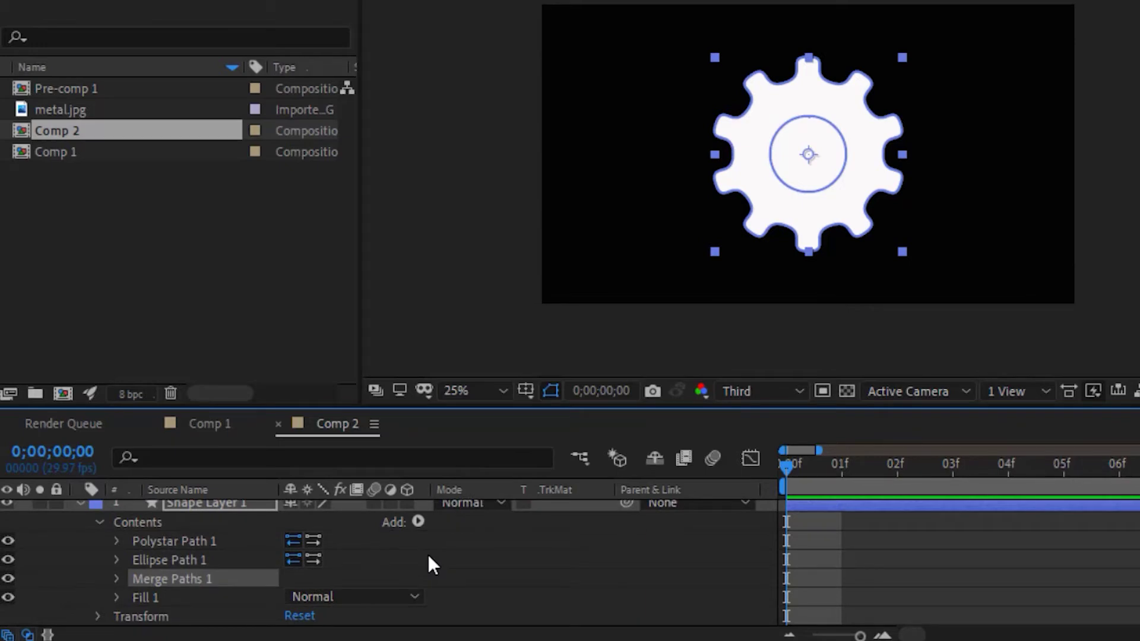
pyautogui.scroll(1, 134, 578)
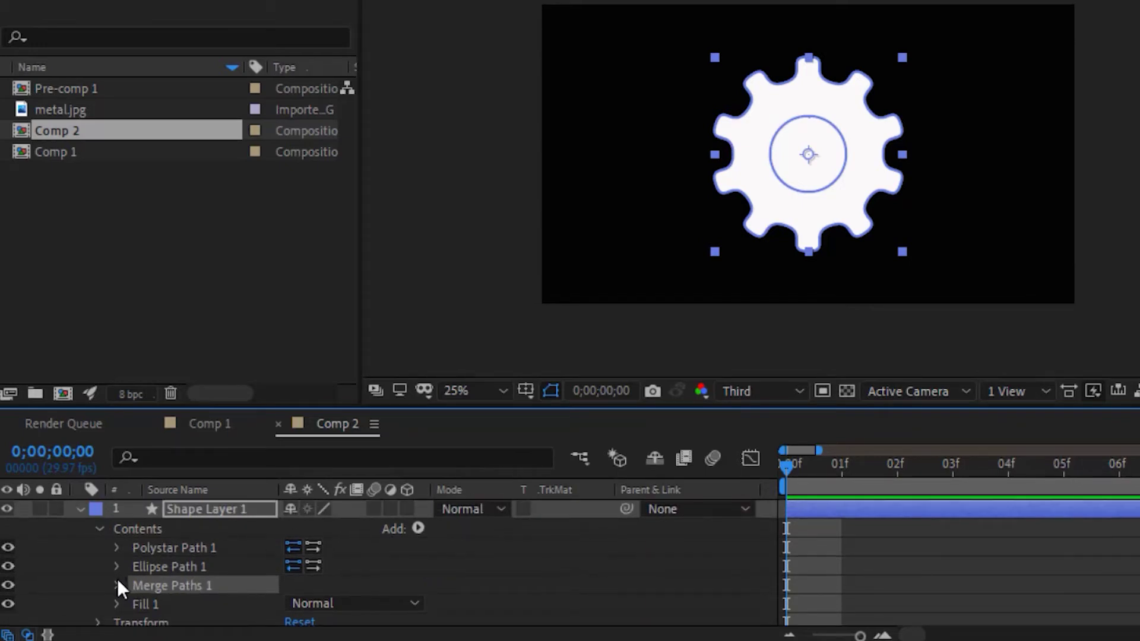
pyautogui.click(117, 585)
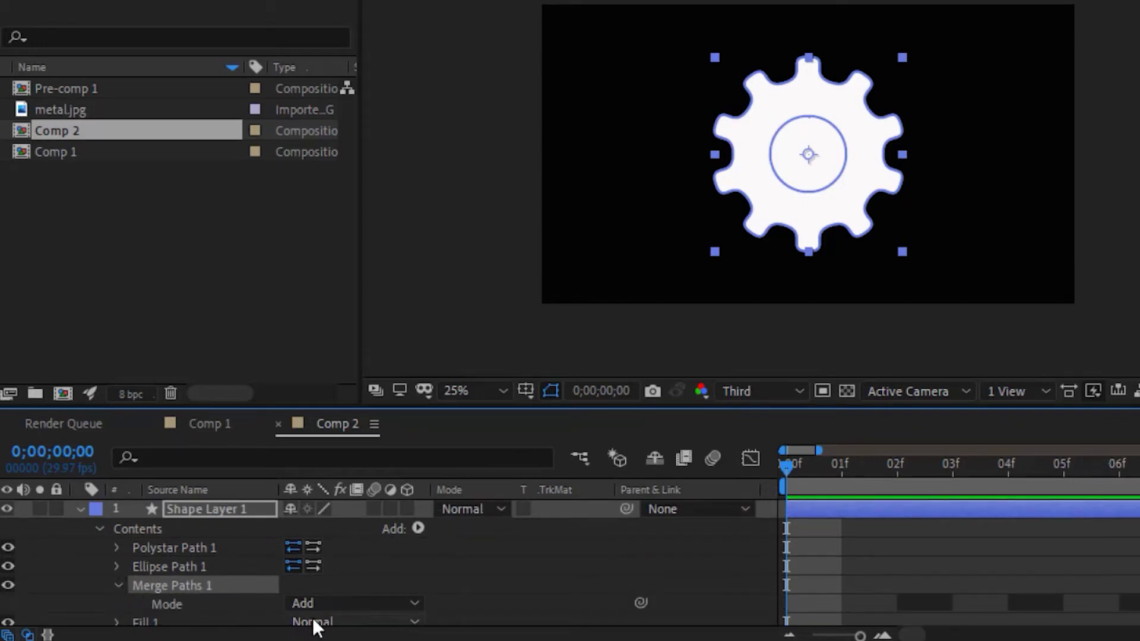
pyautogui.click(414, 606)
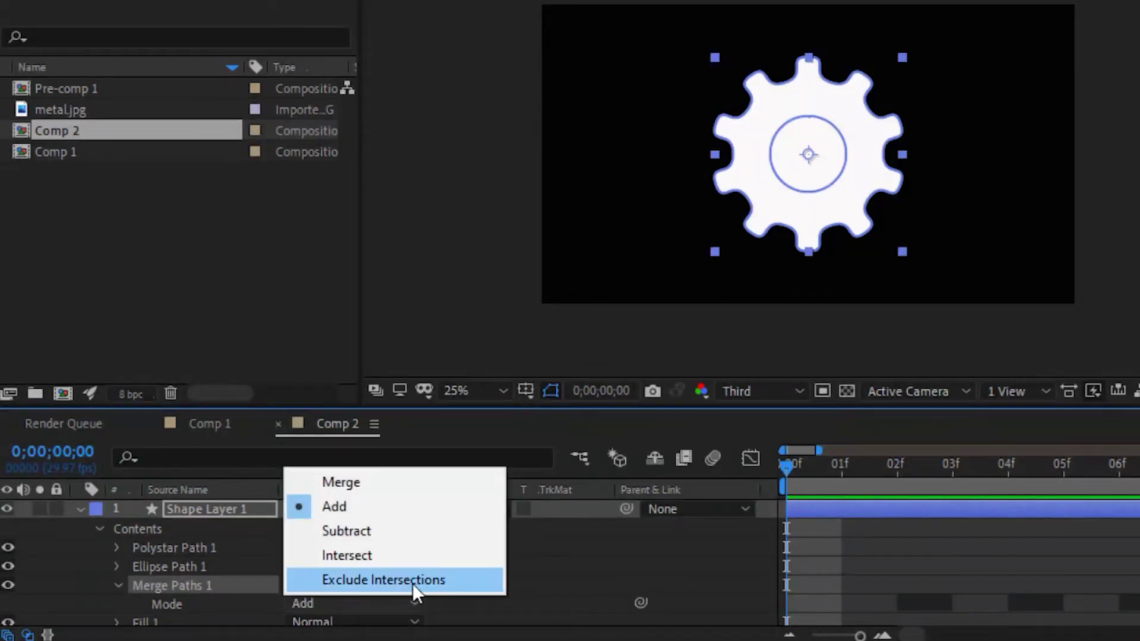
pyautogui.click(436, 581)
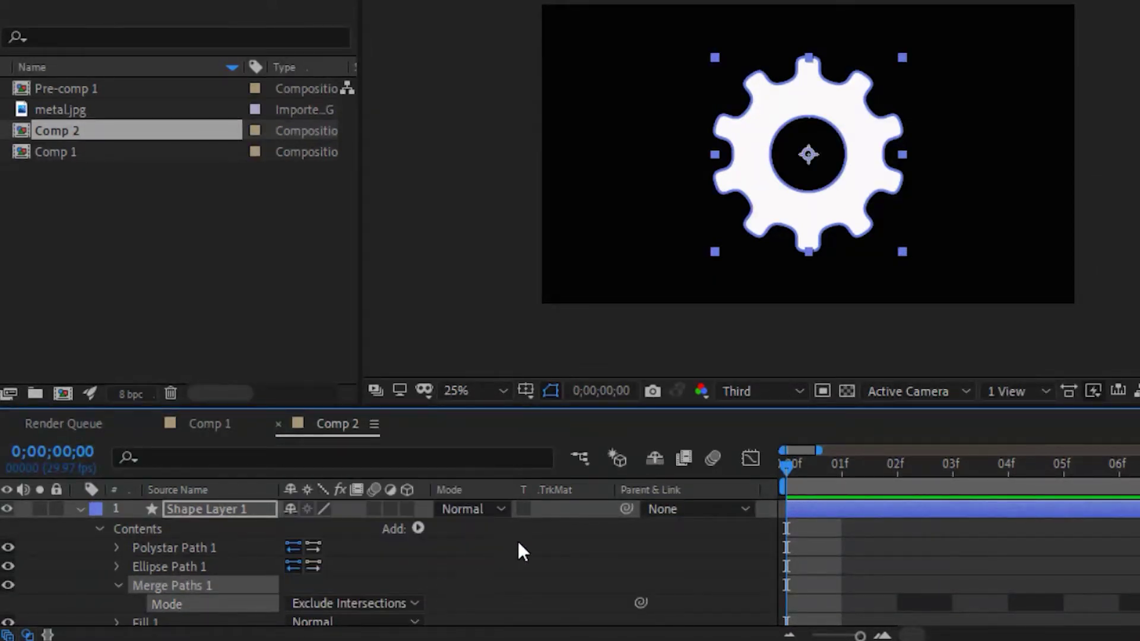
pyautogui.click(537, 545)
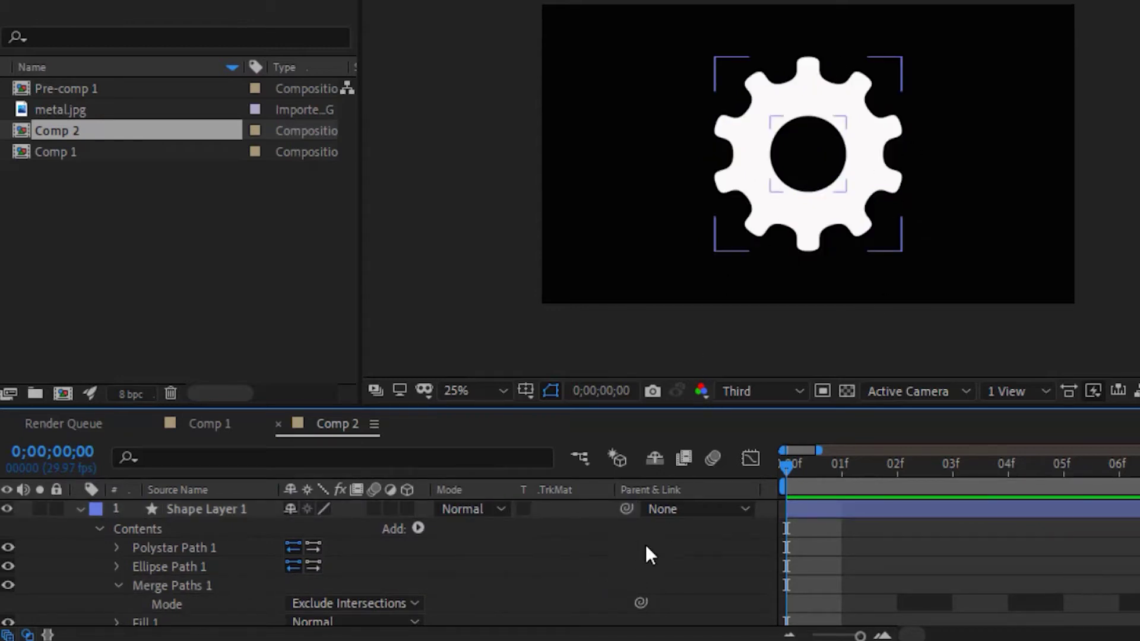
pyautogui.click(417, 532)
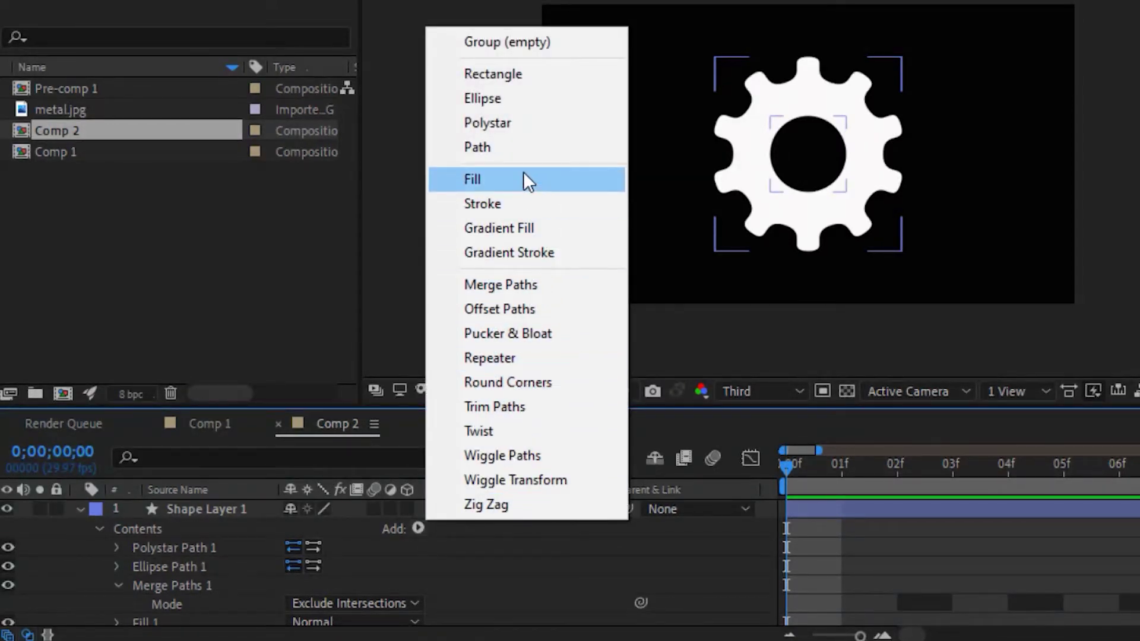
# Step: Add Ellipse Path 2 sized 150×150 inside the gear's centre hole
pyautogui.click(526, 101)
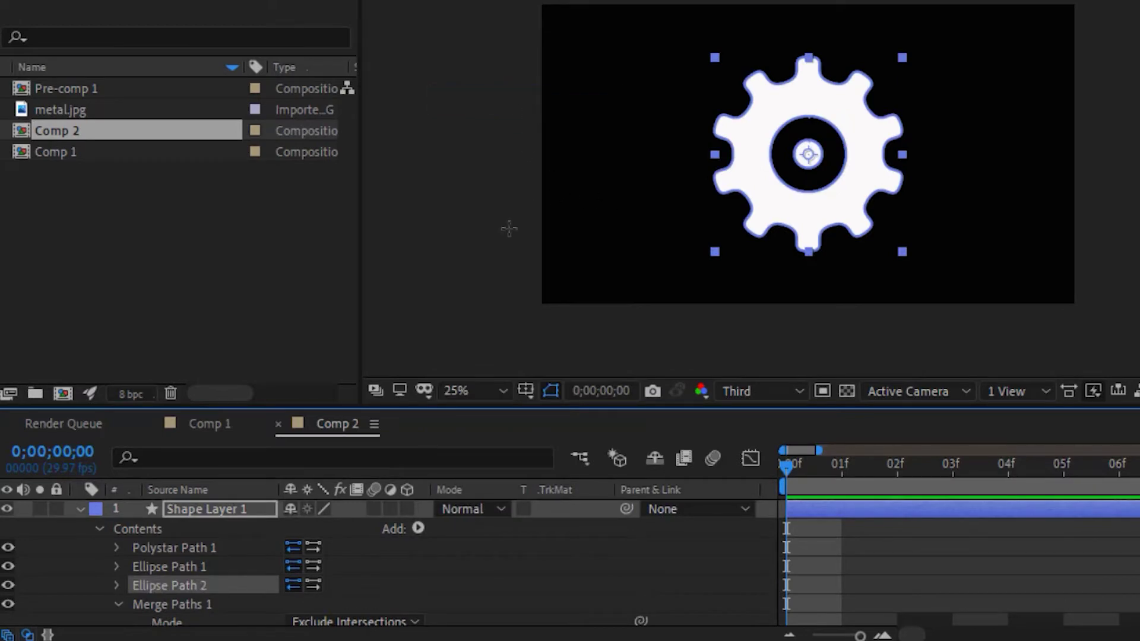
pyautogui.click(118, 585)
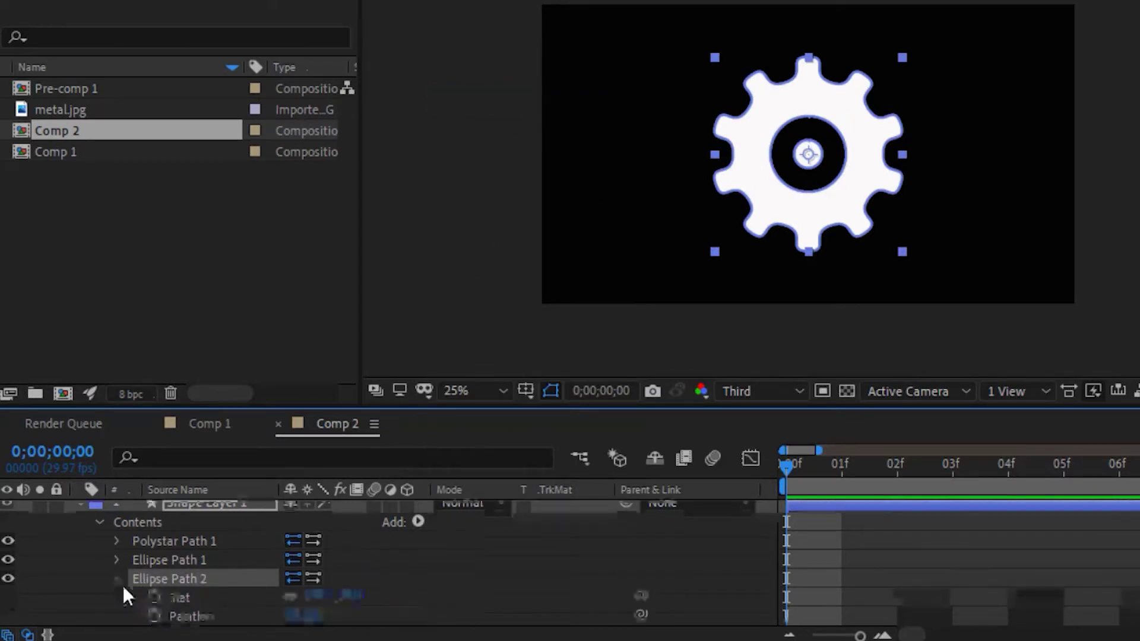
pyautogui.moveTo(363, 594); pyautogui.dragTo(392, 594)
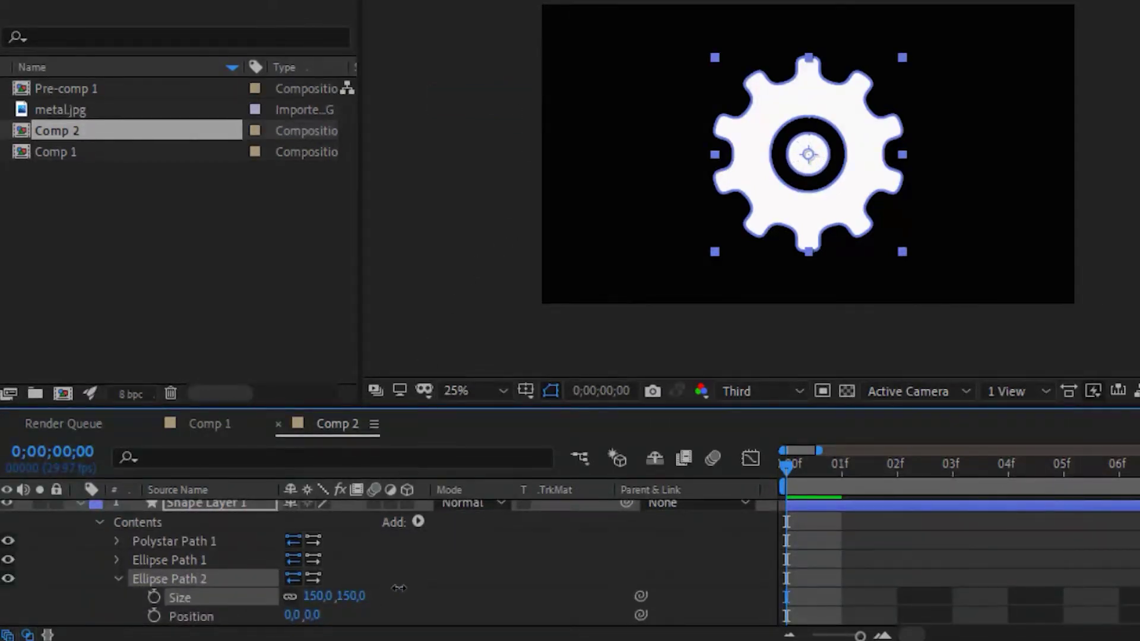
pyautogui.click(562, 564)
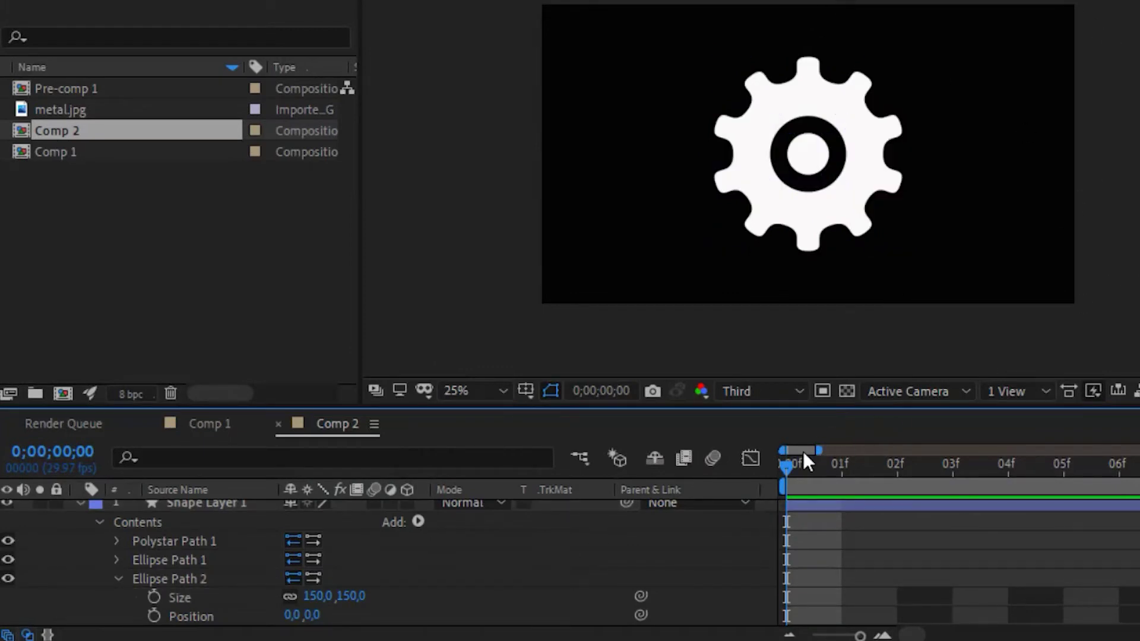
pyautogui.moveTo(818, 450); pyautogui.dragTo(1137, 450)
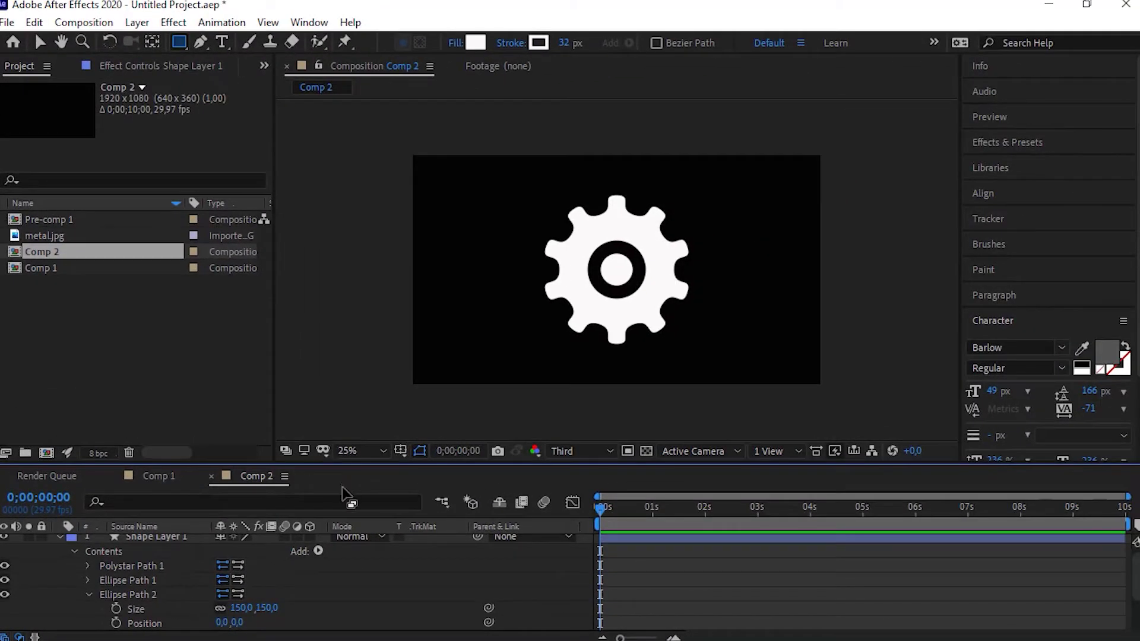
pyautogui.click(137, 538)
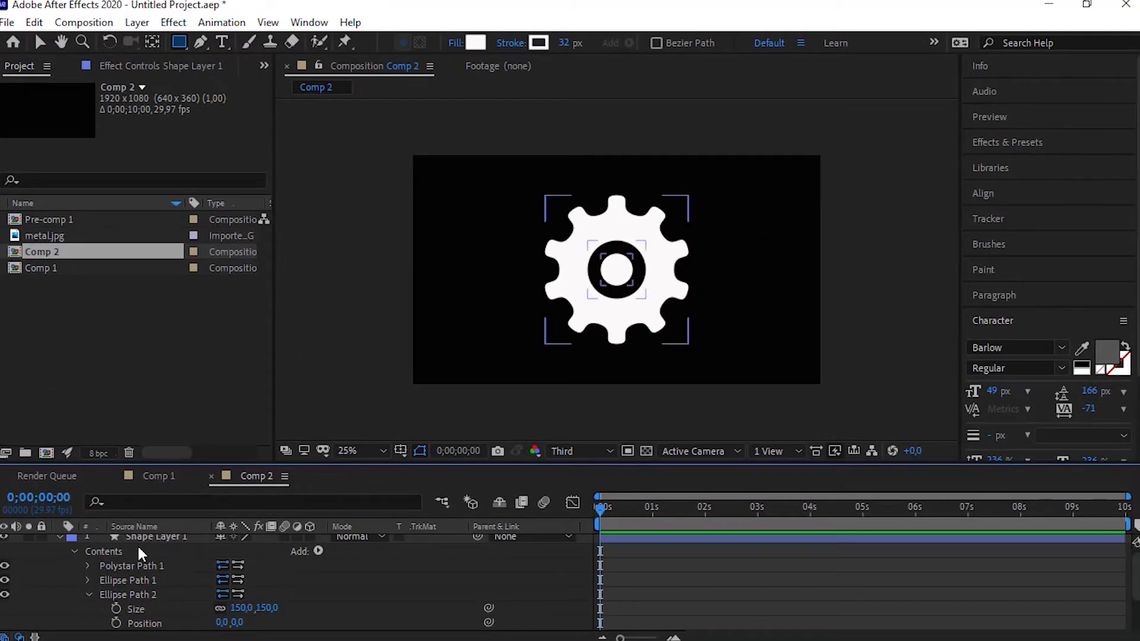
# Step: Keyframe Shape Layer 1's Rotation from 0x at the start to 3x at the last frame
pyautogui.click(59, 541)
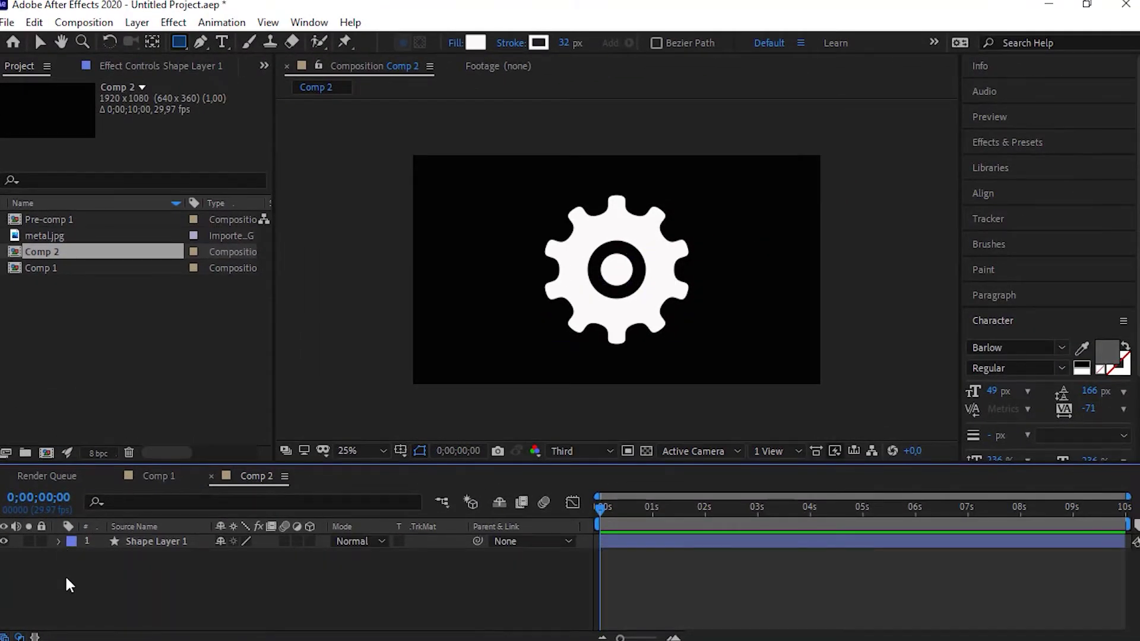
pyautogui.click(178, 542)
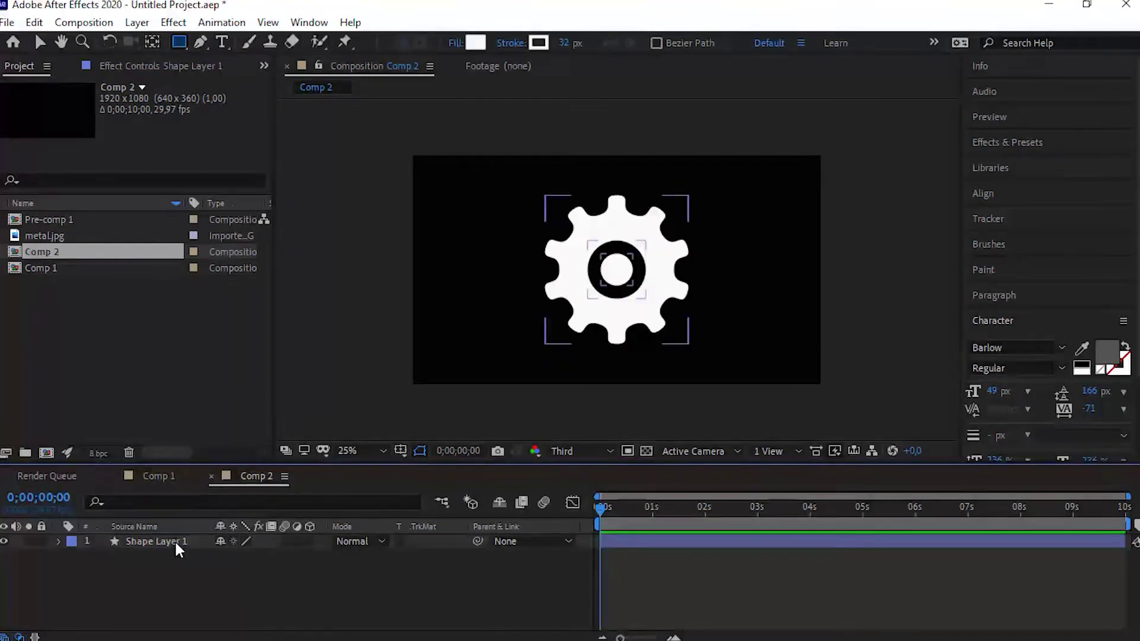
pyautogui.press('r')
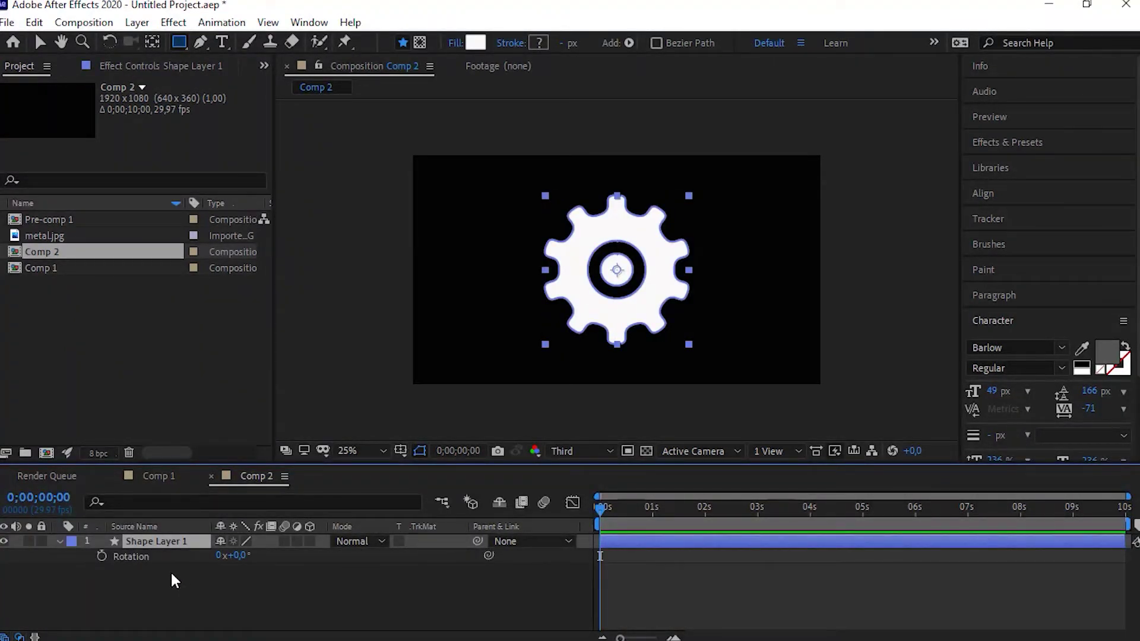
pyautogui.click(101, 556)
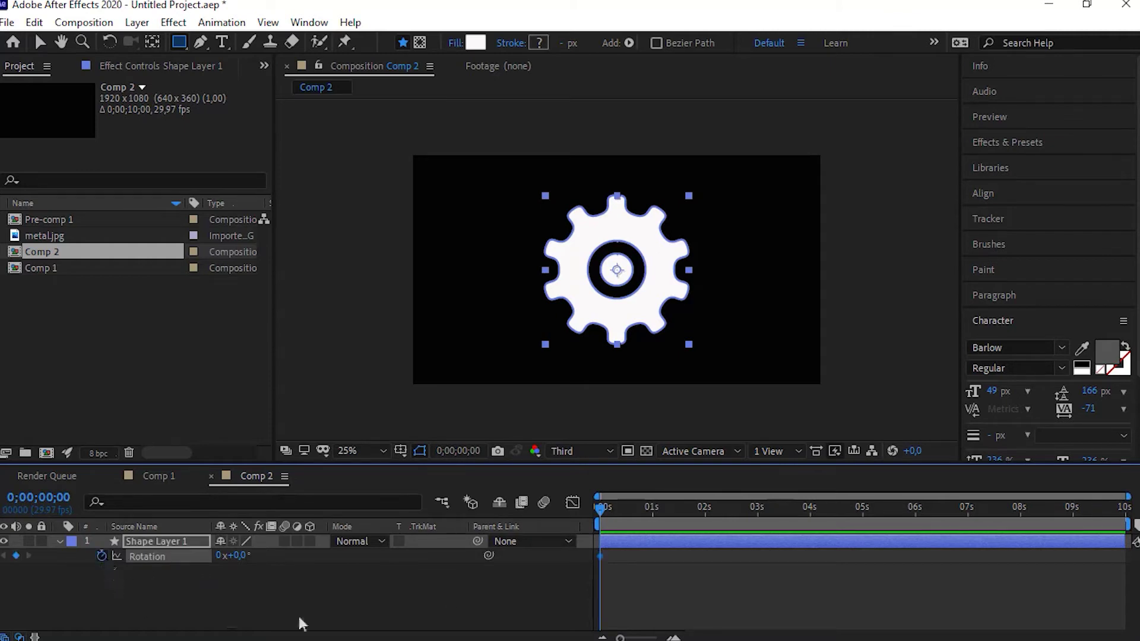
pyautogui.moveTo(601, 508); pyautogui.dragTo(1123, 508)
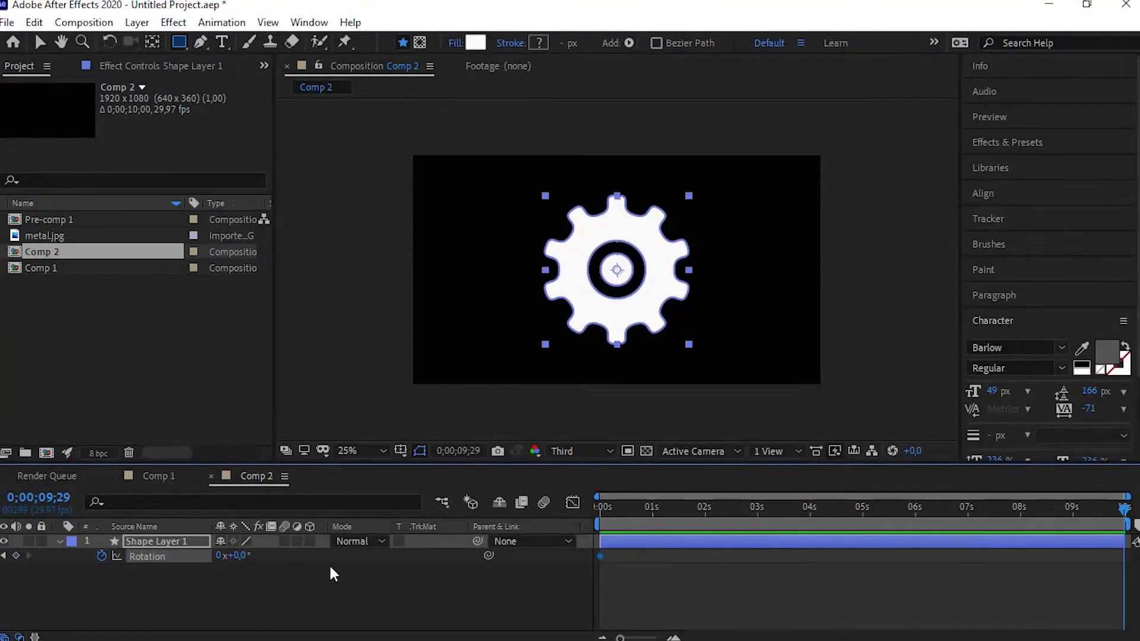
pyautogui.click(220, 556)
pyautogui.write('3')
pyautogui.press('Return')
# Step: Preview the spinning gear, then return the time indicator to the start
pyautogui.press('space')
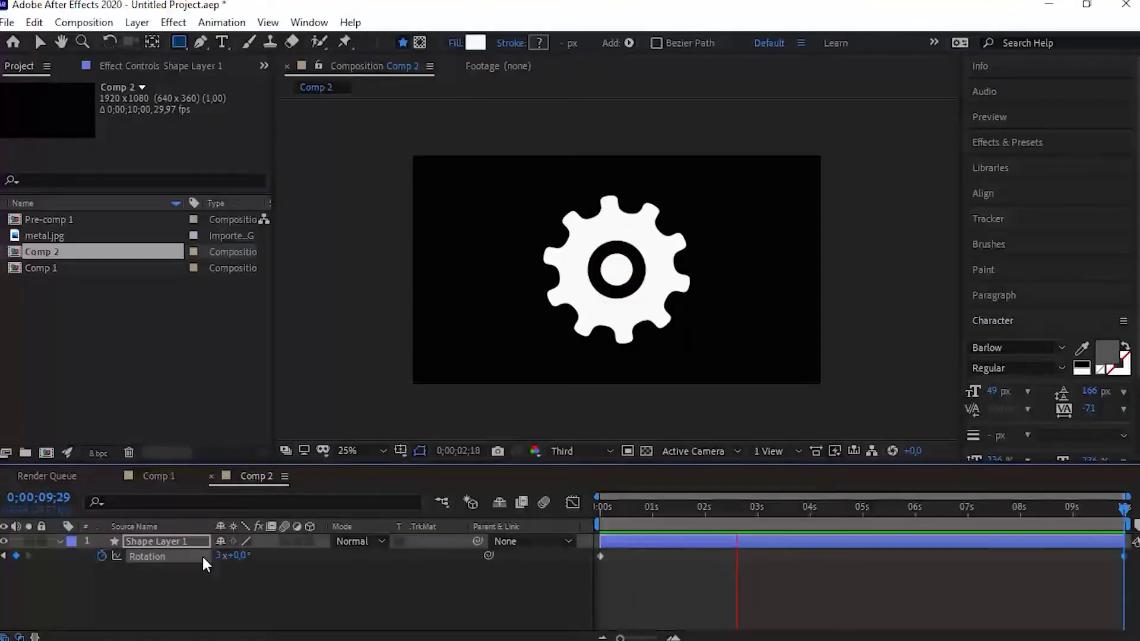
pyautogui.press('space')
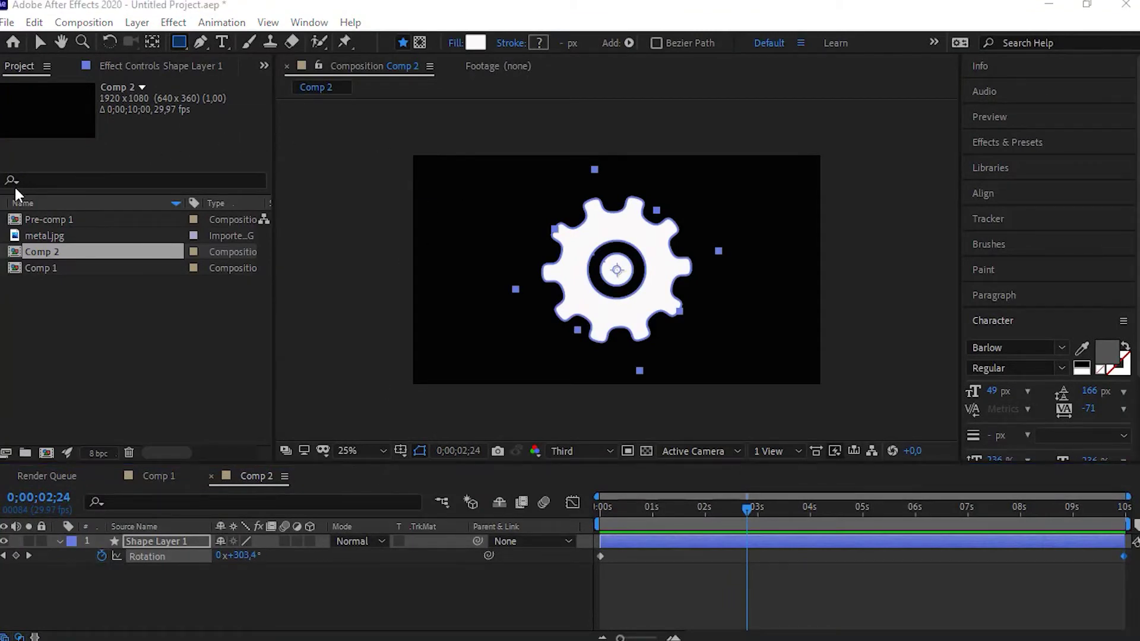
pyautogui.click(521, 595)
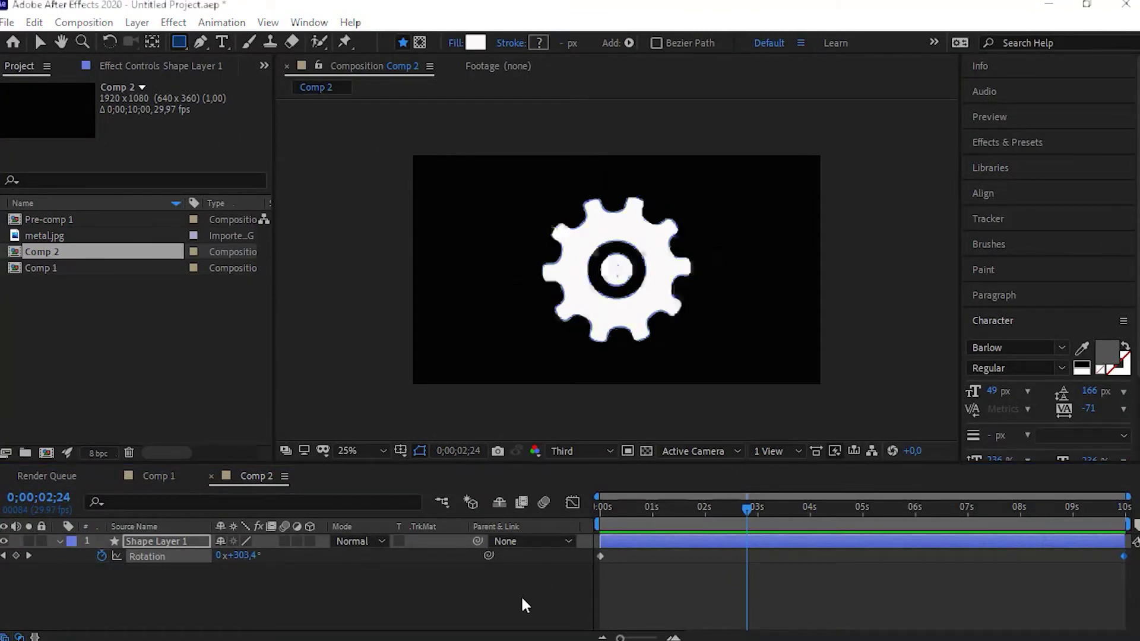
pyautogui.click(742, 509)
pyautogui.moveTo(728, 521); pyautogui.dragTo(560, 532)
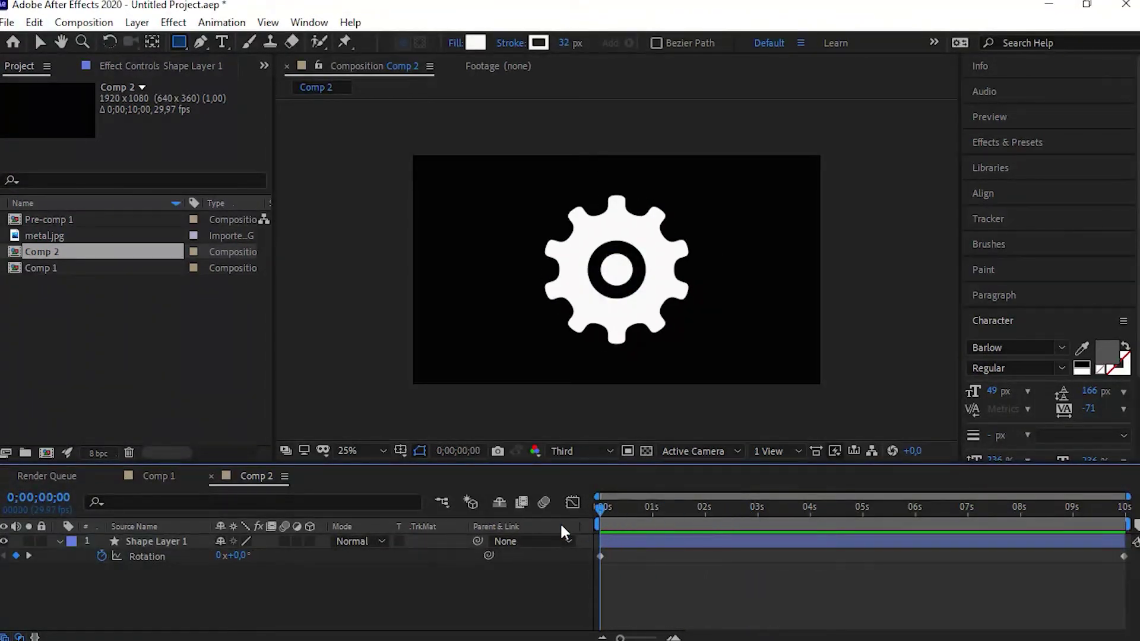
# Step: Add a new solid layer, Dark Green Solid 1, with default settings
pyautogui.click(137, 22)
pyautogui.moveTo(178, 45)
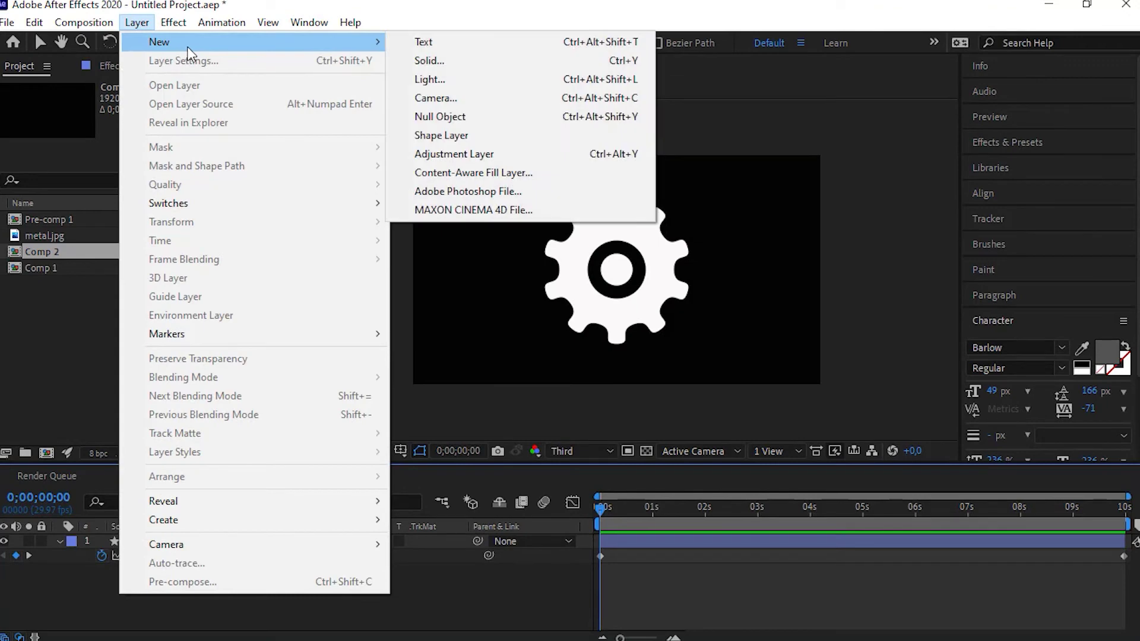
pyautogui.click(457, 60)
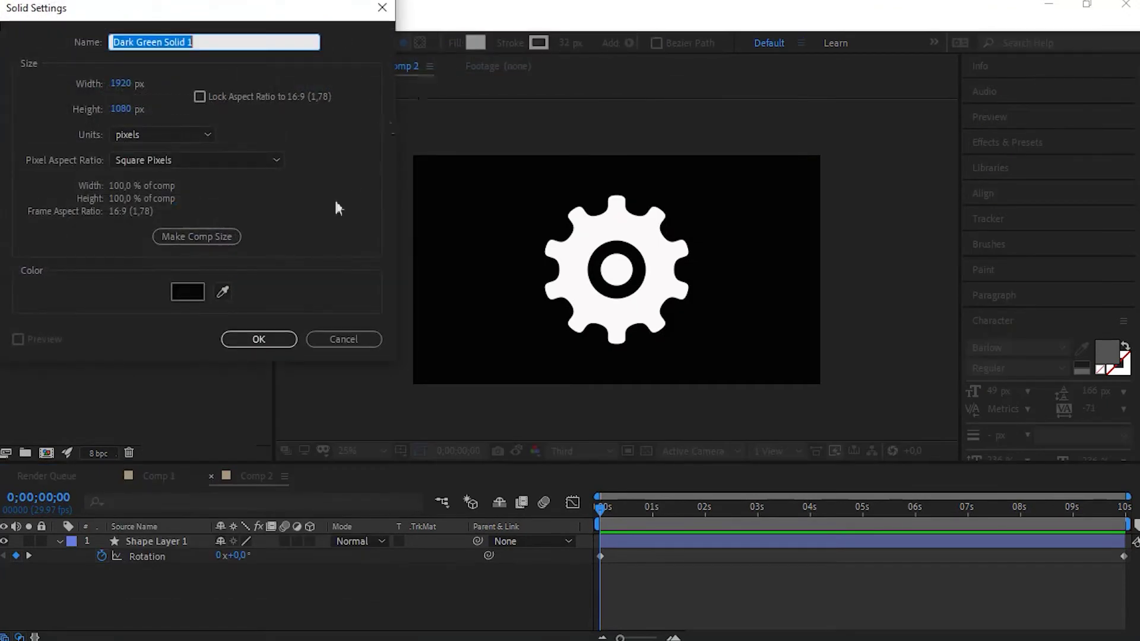
pyautogui.click(268, 342)
pyautogui.click(270, 339)
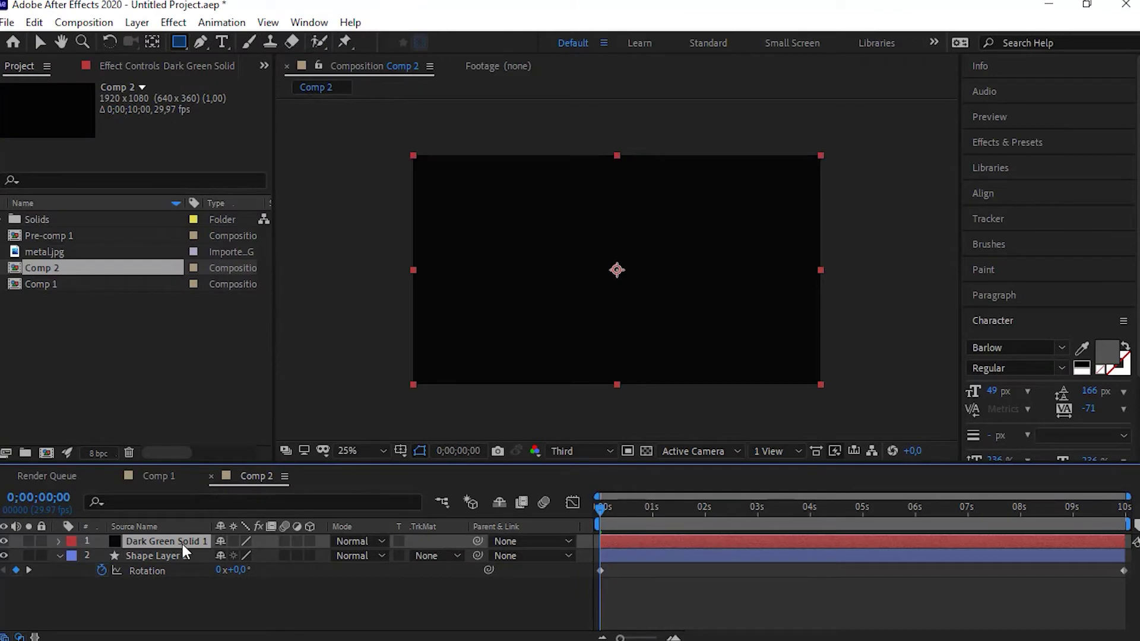
# Step: Set the solid's blending mode to Dancing Dissolve
pyautogui.click(381, 541)
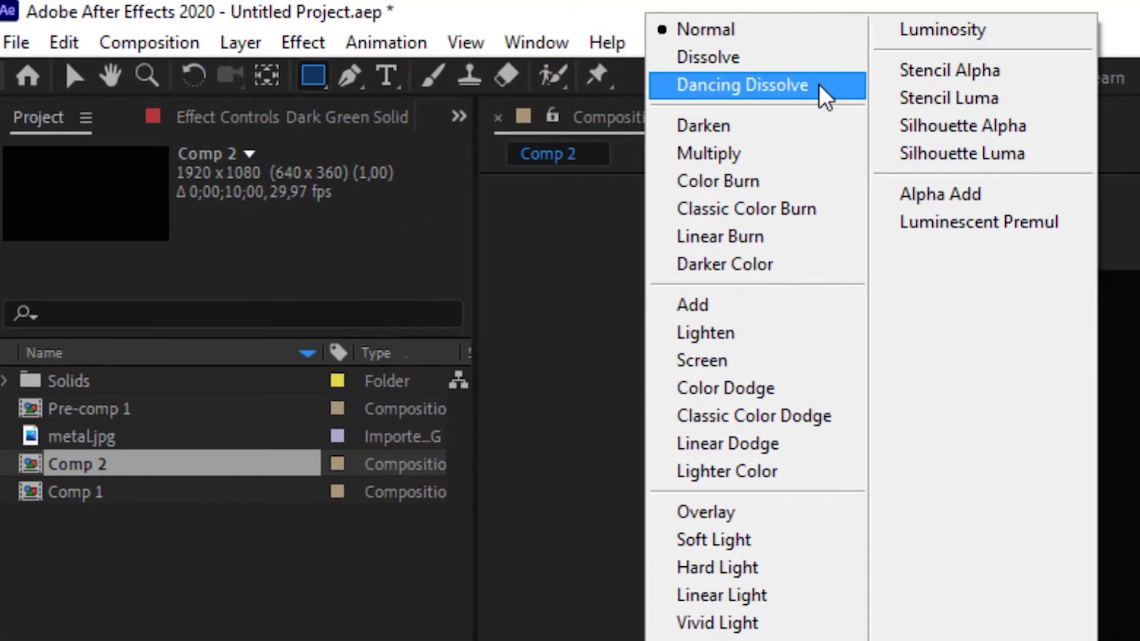
pyautogui.click(818, 84)
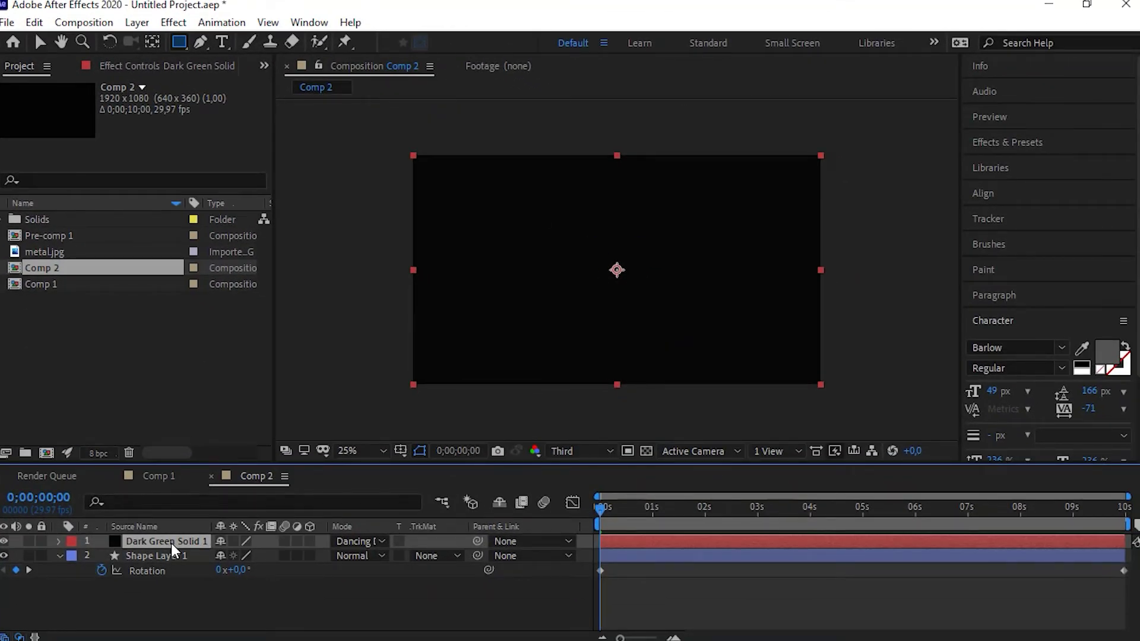
pyautogui.click(201, 41)
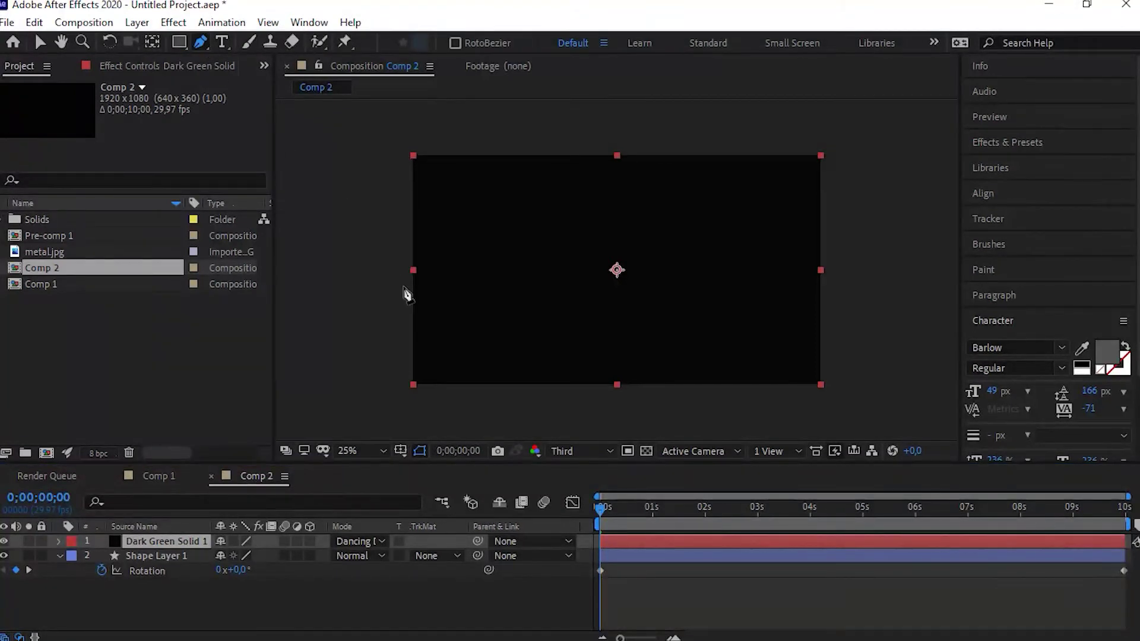
# Step: Draw a closed mask with a curved top edge on the solid across the gear
pyautogui.click(398, 337)
pyautogui.click(671, 268)
pyautogui.moveTo(671, 268); pyautogui.dragTo(742, 191)
pyautogui.click(792, 136)
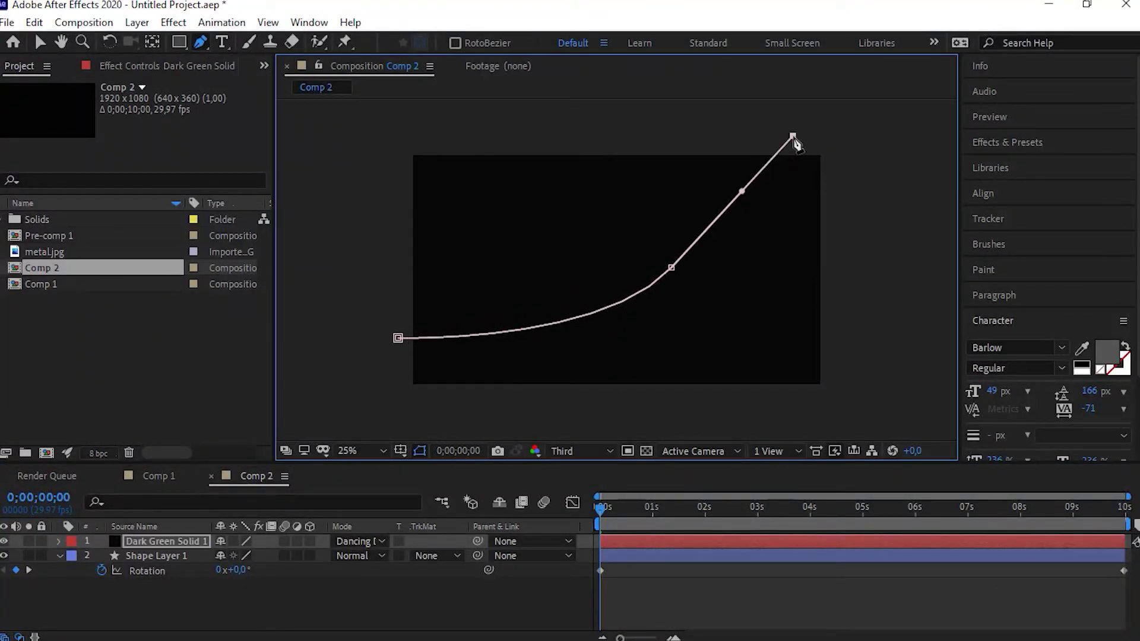
pyautogui.click(819, 403)
pyautogui.click(403, 396)
pyautogui.click(397, 337)
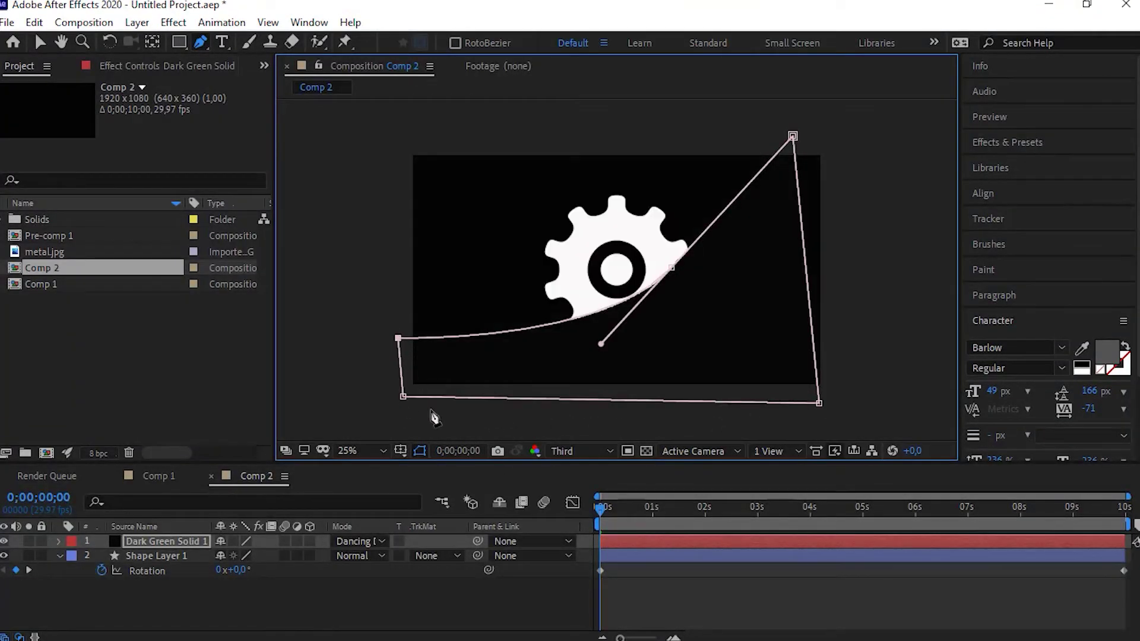
# Step: Reveal Mask 1's properties on Dark Green Solid 1, including its feather of 0
pyautogui.click(478, 607)
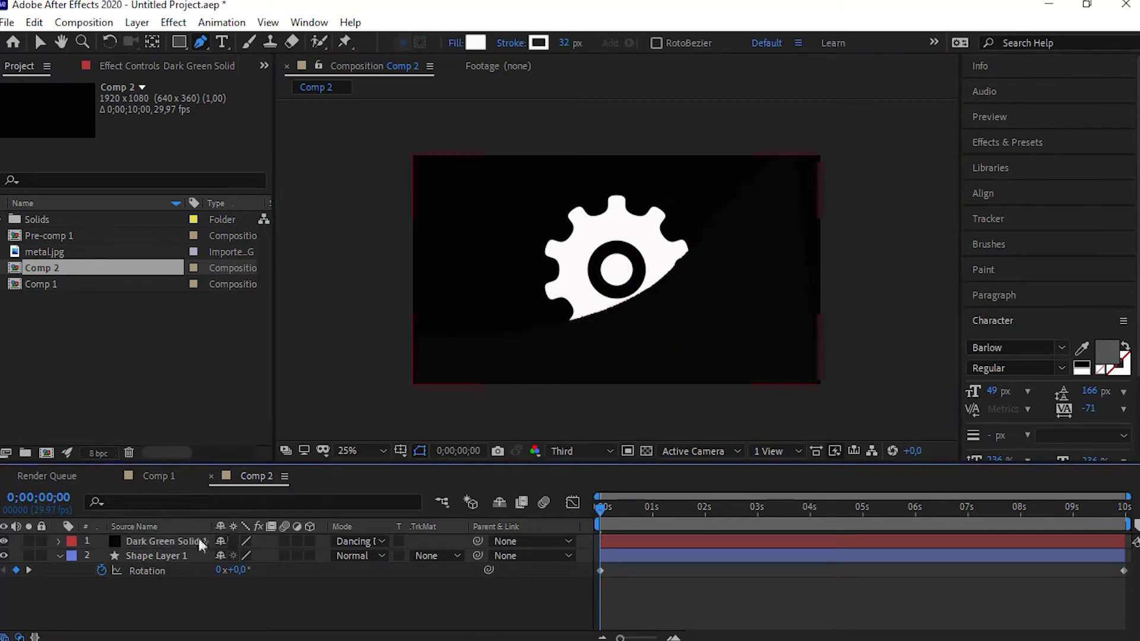
pyautogui.click(166, 539)
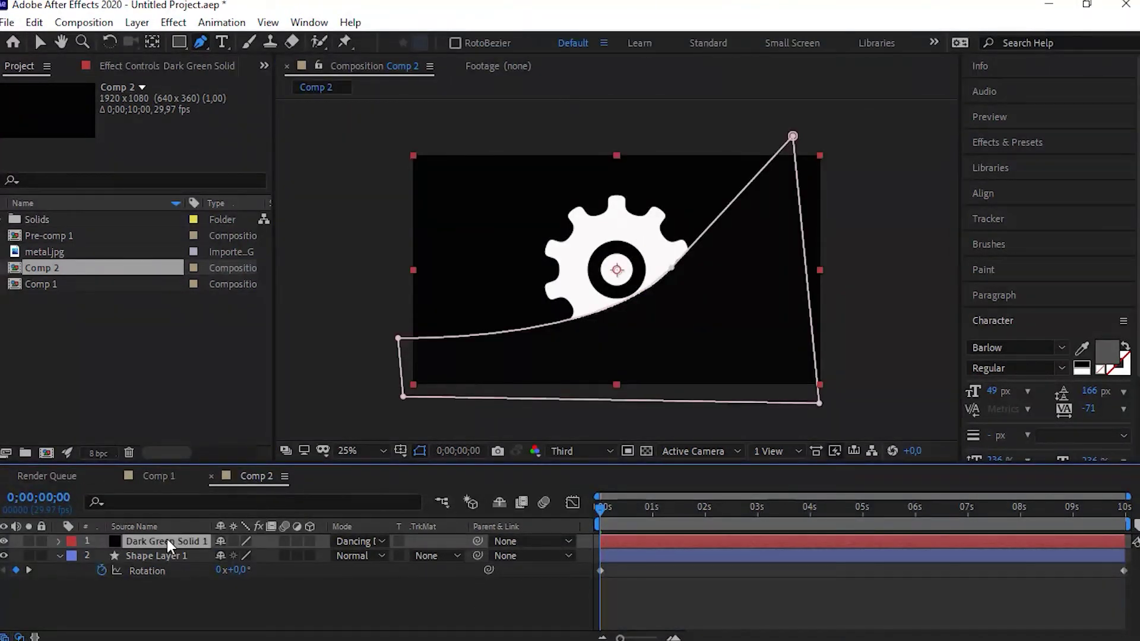
pyautogui.press('m')
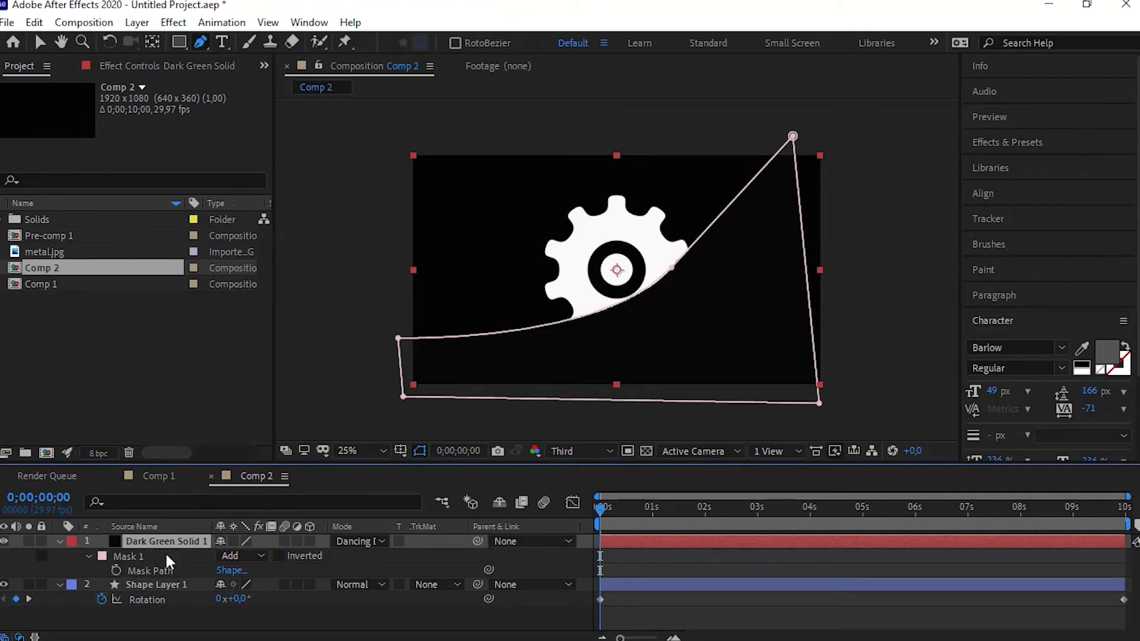
pyautogui.click(166, 555)
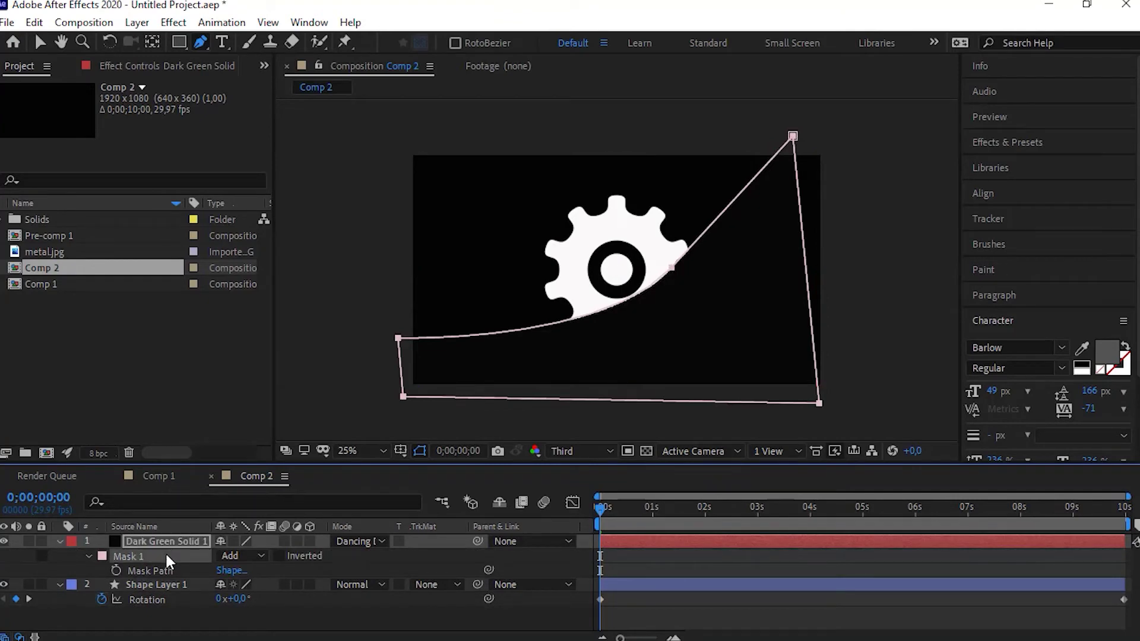
pyautogui.press('r')
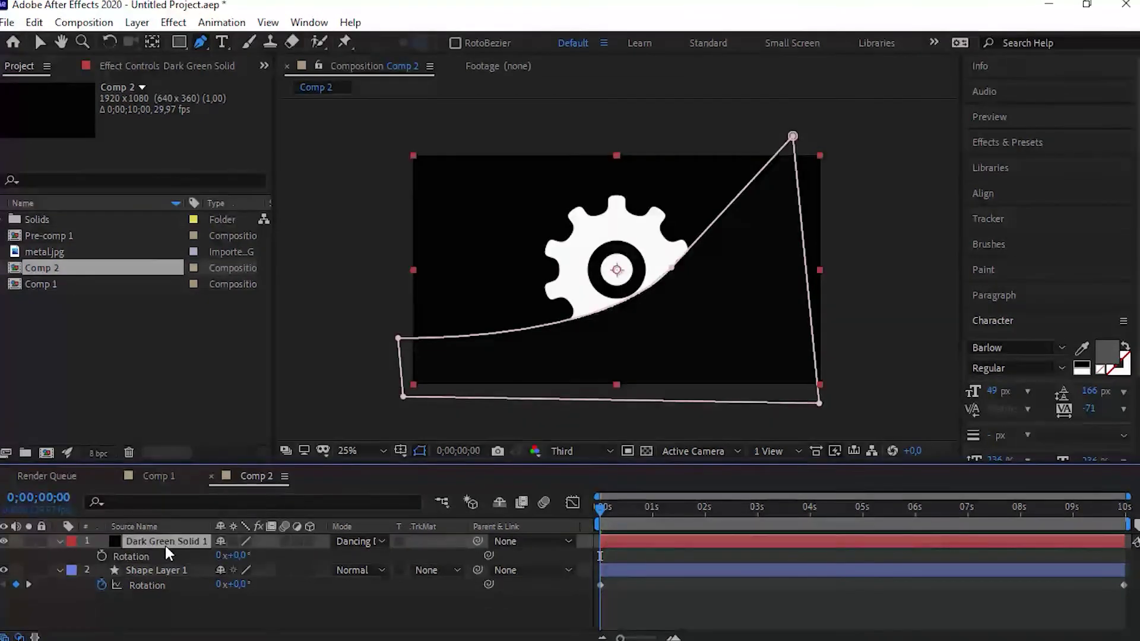
pyautogui.press('m')
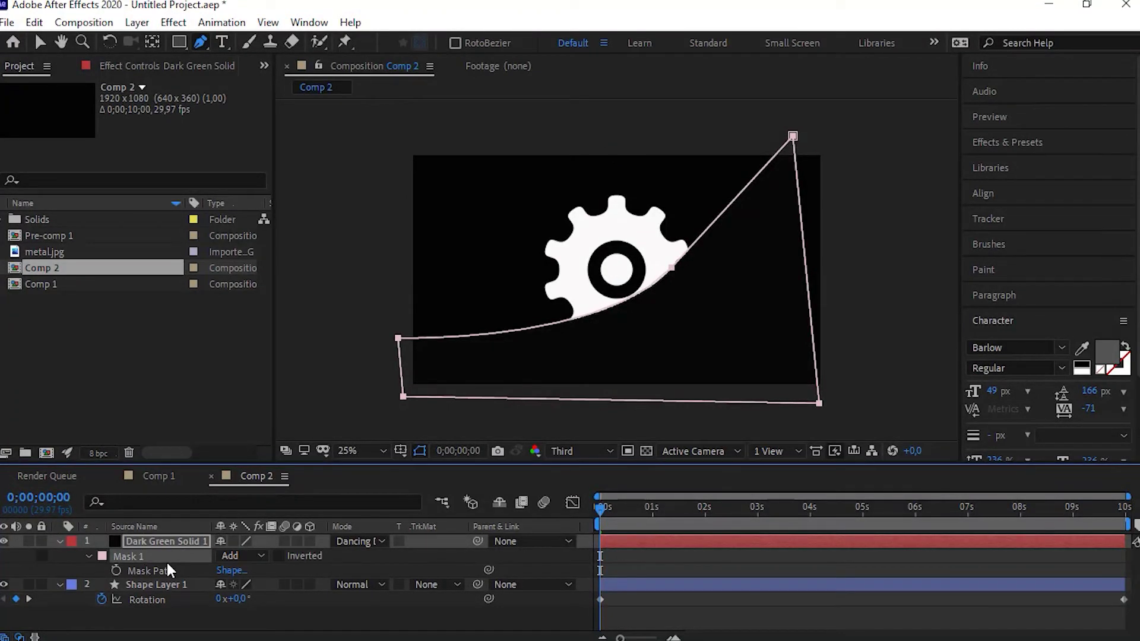
pyautogui.press('f')
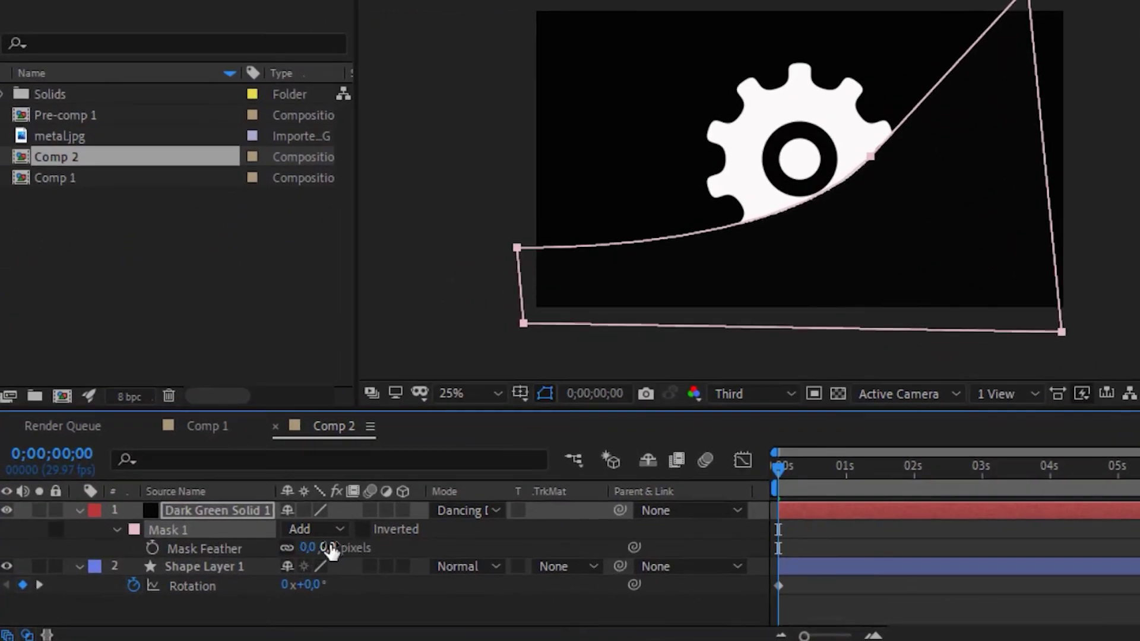
# Step: Feather the solid's mask to about 333 px, preview, then undo it and add metal.jpg below the gear
pyautogui.moveTo(330, 550)
pyautogui.mouseDown()
pyautogui.moveTo(534, 505)
pyautogui.moveTo(206, 520)
pyautogui.moveTo(551, 500)
pyautogui.mouseUp()
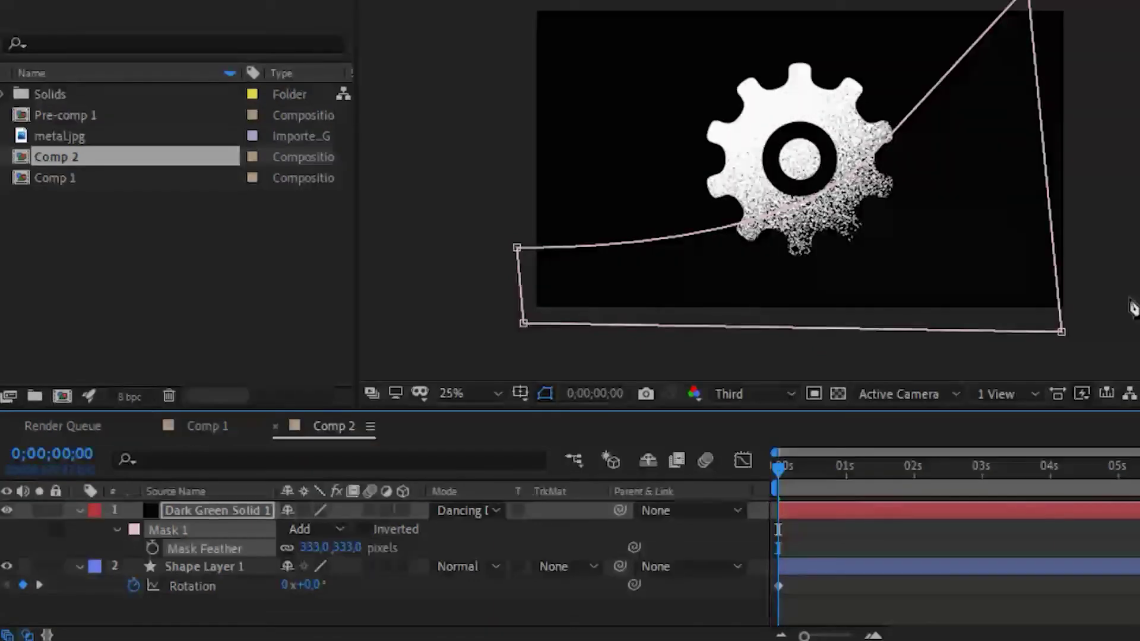
pyautogui.click(1091, 582)
pyautogui.press('space')
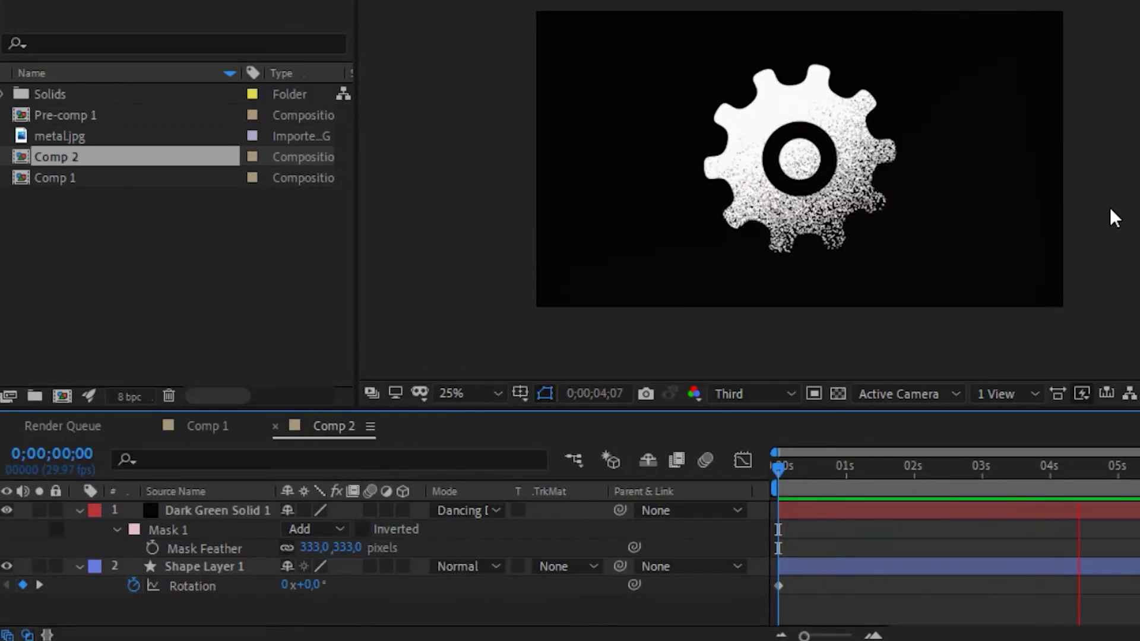
pyautogui.press('space')
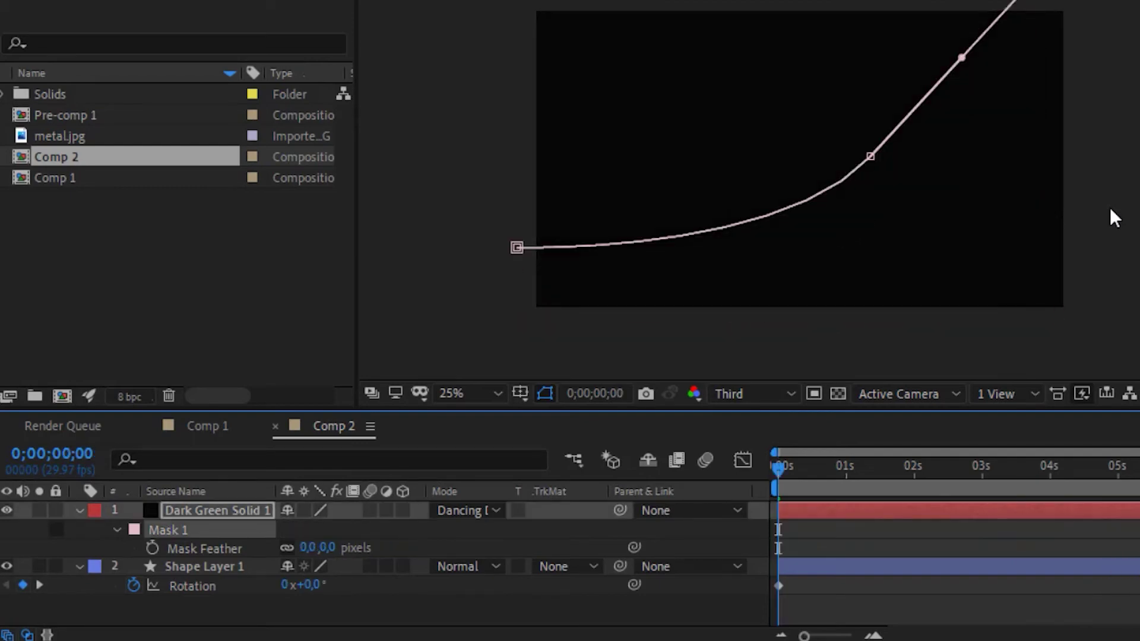
pyautogui.hotkey('ctrl', 'z')
pyautogui.hotkey('ctrl', 'z')
pyautogui.hotkey('ctrl', 'z')
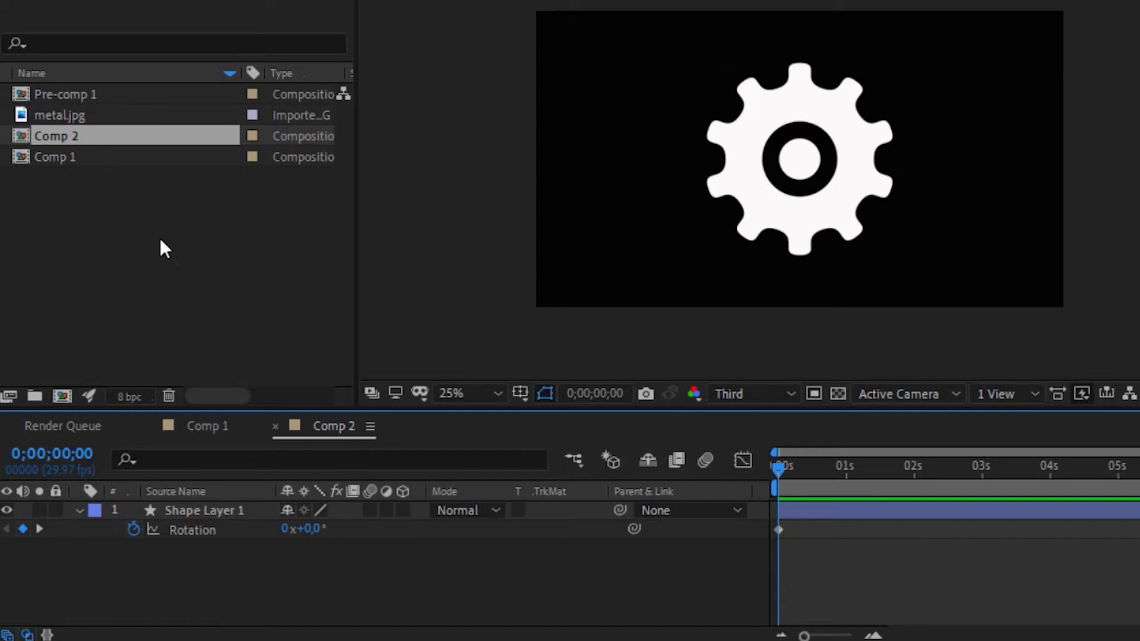
pyautogui.moveTo(95, 116); pyautogui.dragTo(203, 558)
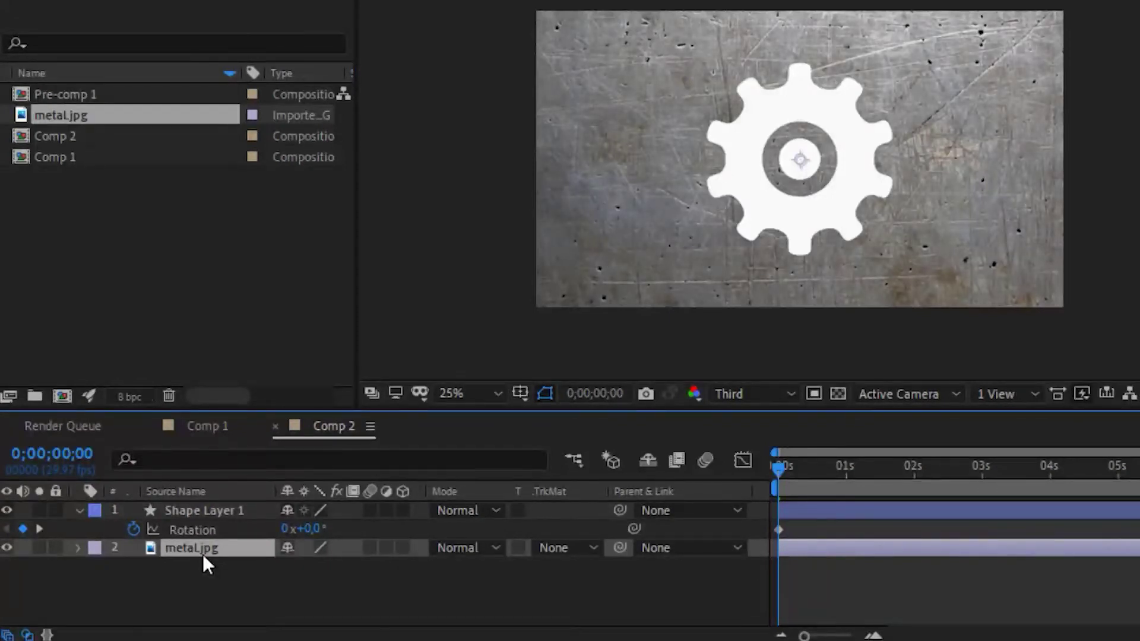
# Step: Set metal.jpg's track matte to Alpha Matte from the gear layer and preview the textured gear
pyautogui.click(591, 546)
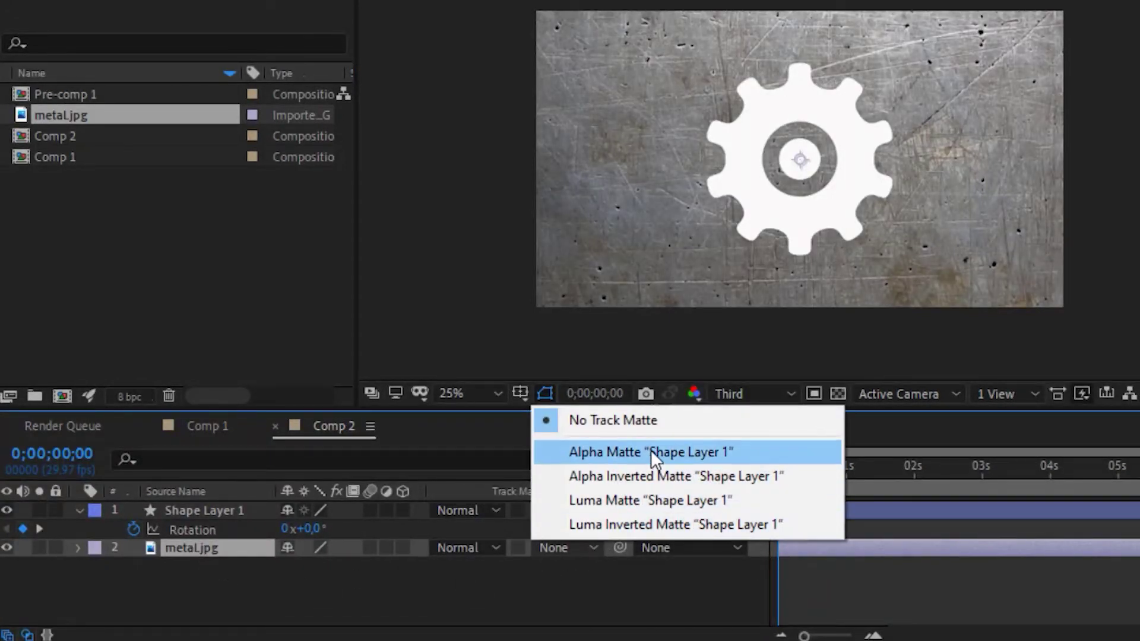
pyautogui.click(650, 451)
pyautogui.click(623, 605)
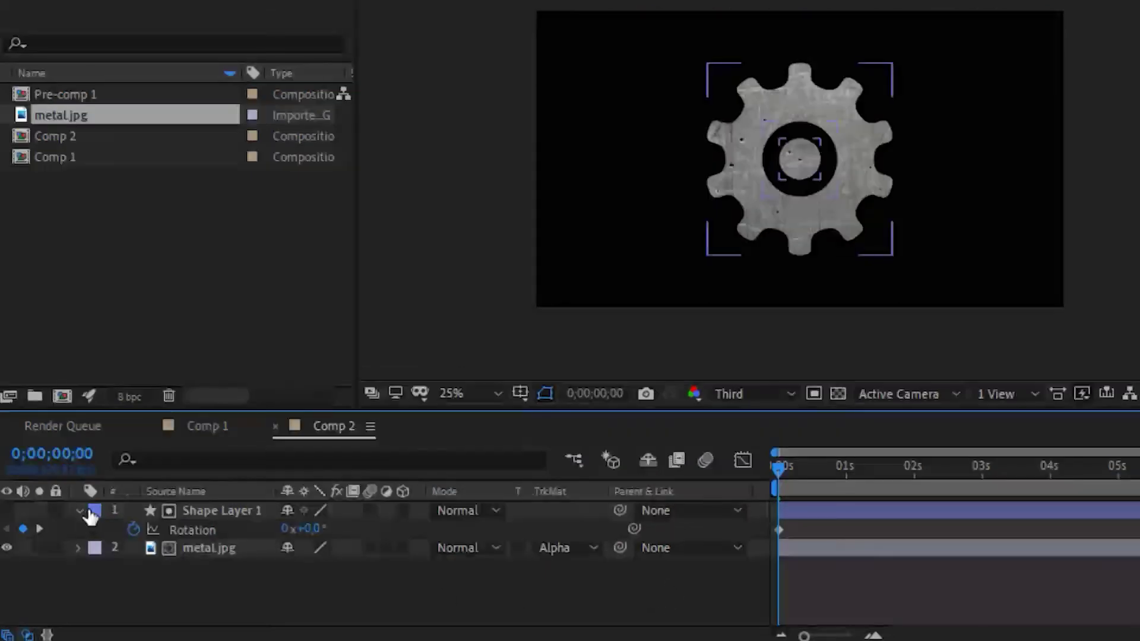
pyautogui.click(268, 595)
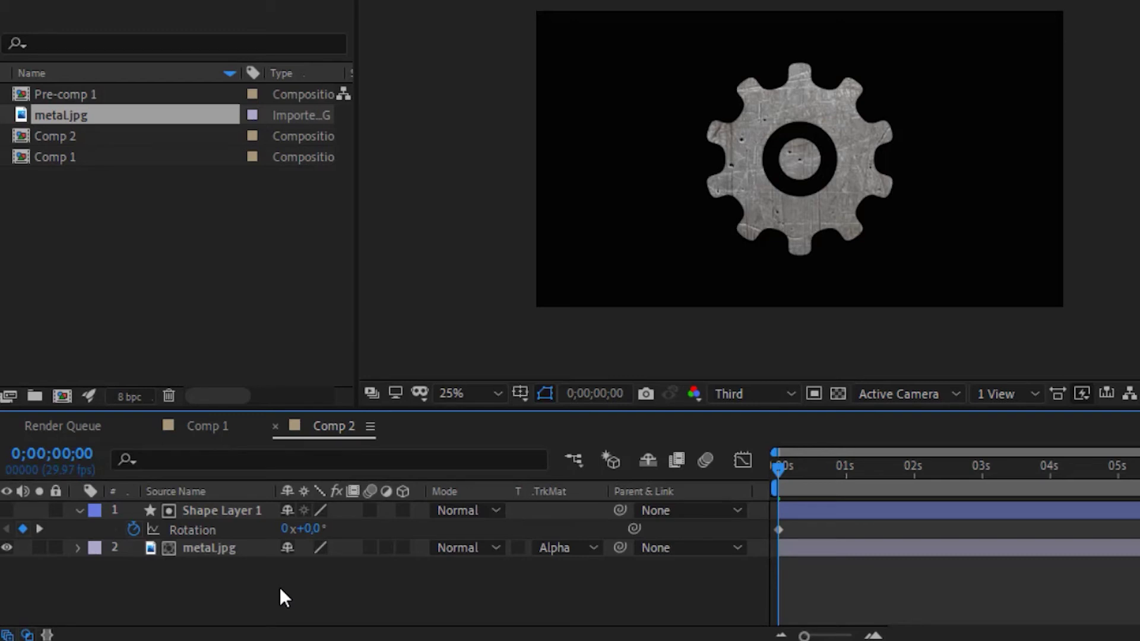
pyautogui.press('space')
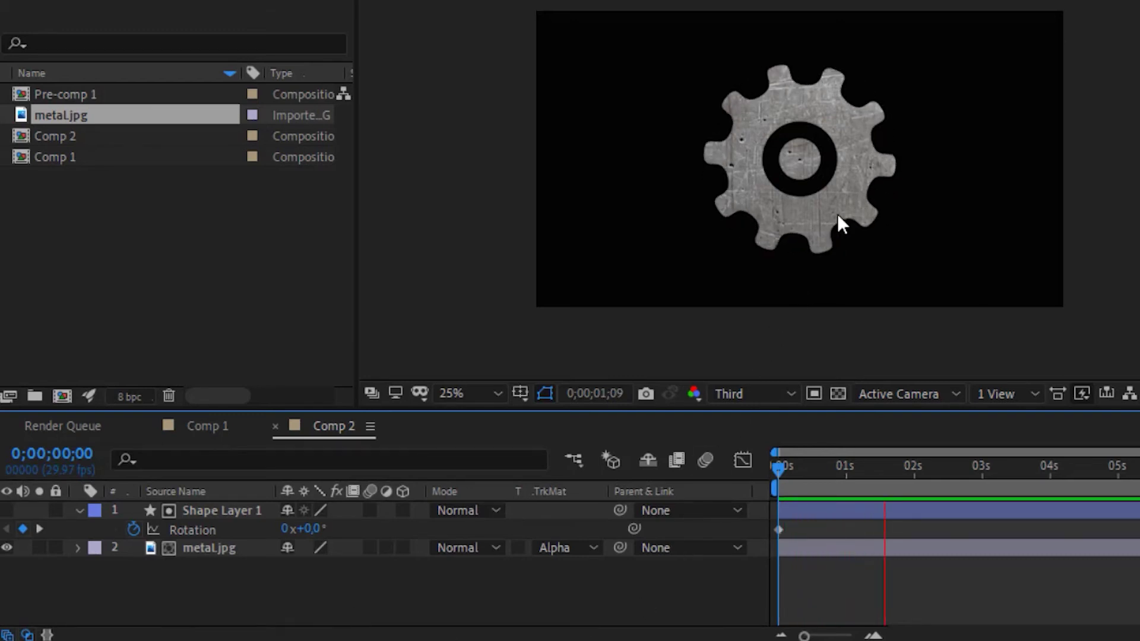
# Step: Delete the gear's Rotation keyframe at 0s, return to the start, and select metal.jpg and Shape Layer 1
pyautogui.click(778, 530)
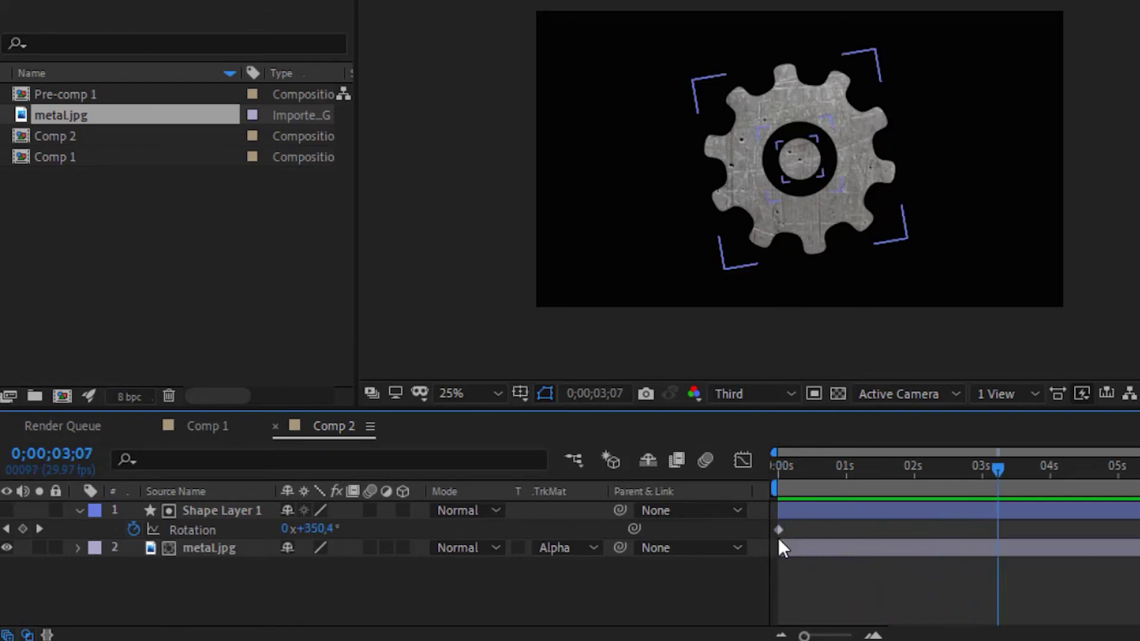
pyautogui.click(779, 530)
pyautogui.press('Delete')
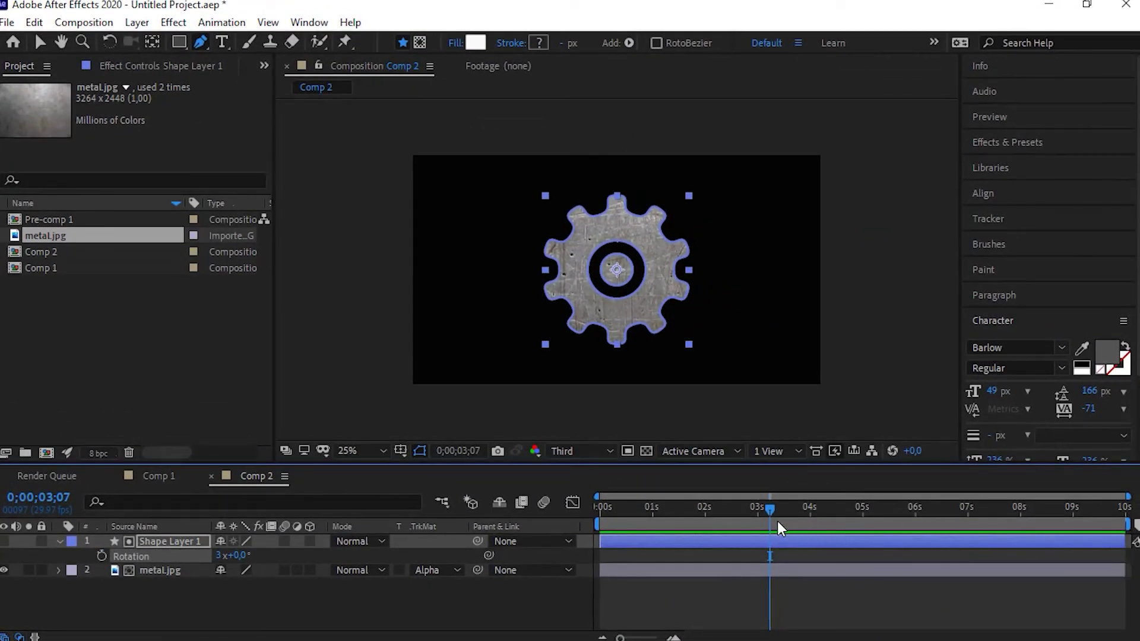
pyautogui.moveTo(769, 509); pyautogui.dragTo(544, 515)
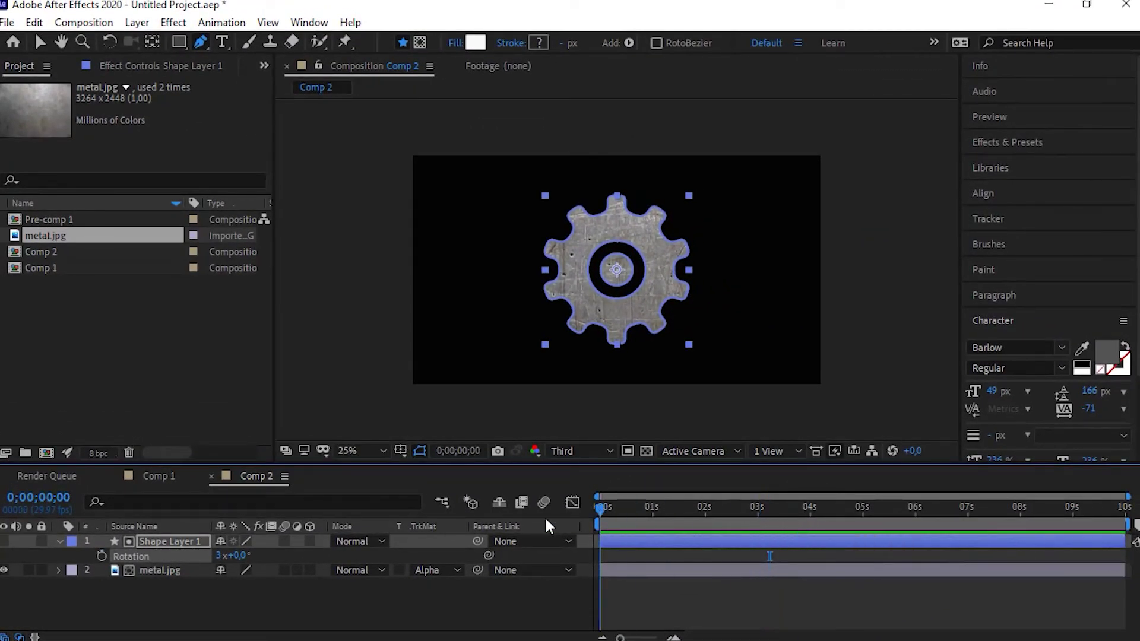
pyautogui.click(58, 540)
pyautogui.click(154, 555)
pyautogui.keyDown('ctrl'); pyautogui.click(163, 541); pyautogui.keyUp('ctrl')
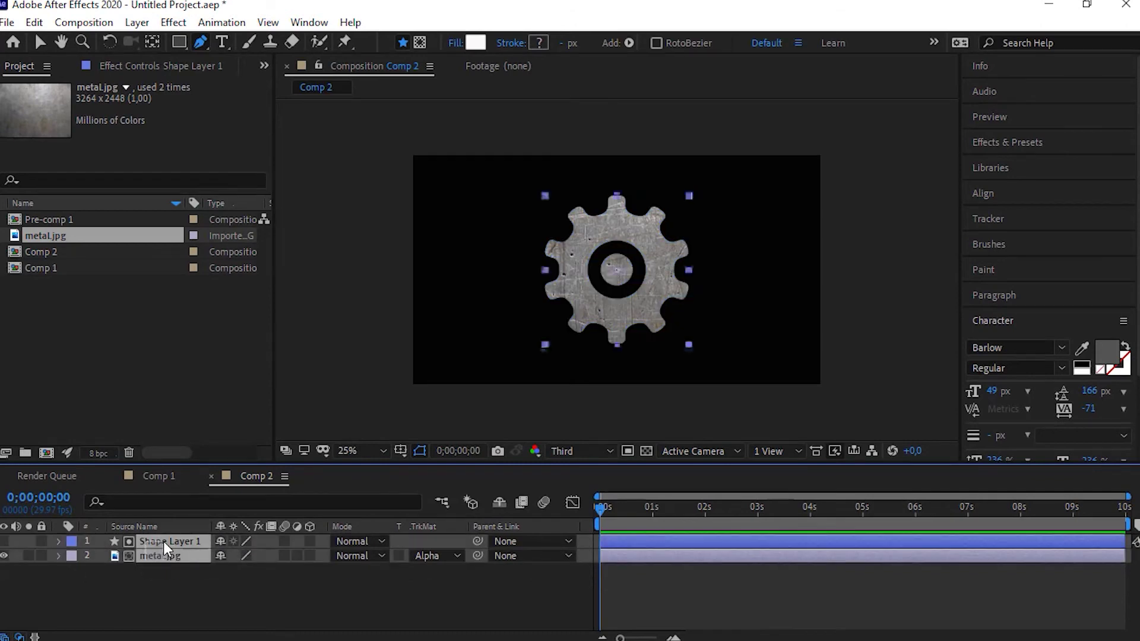
# Step: Pre-compose the gear and metal.jpg layers into Pre-comp 2
pyautogui.rightClick(163, 541)
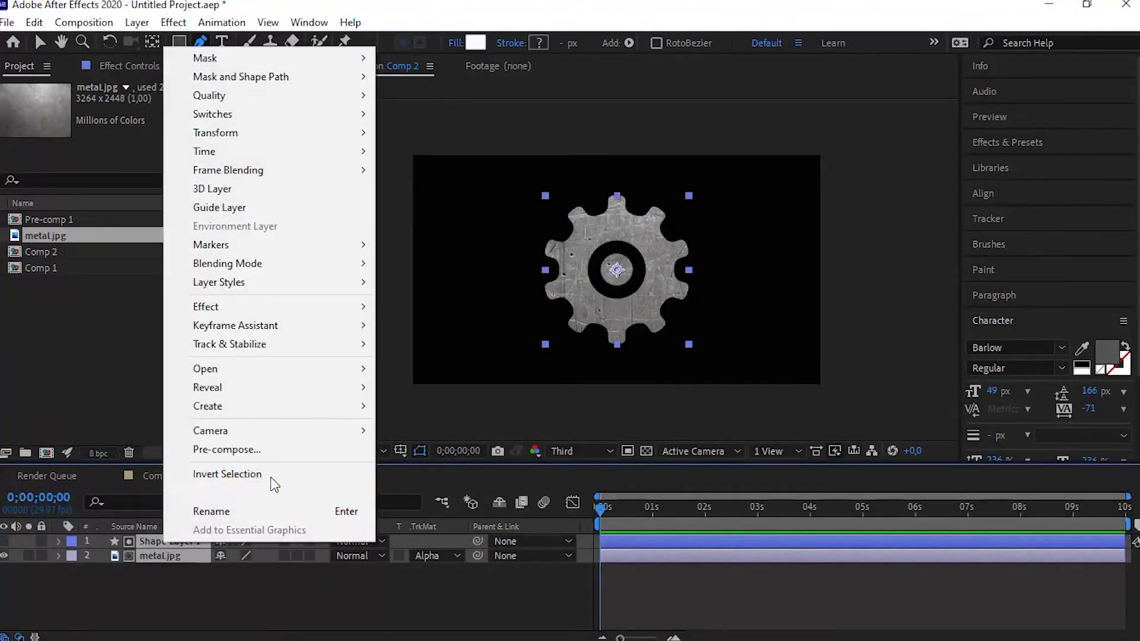
pyautogui.click(277, 452)
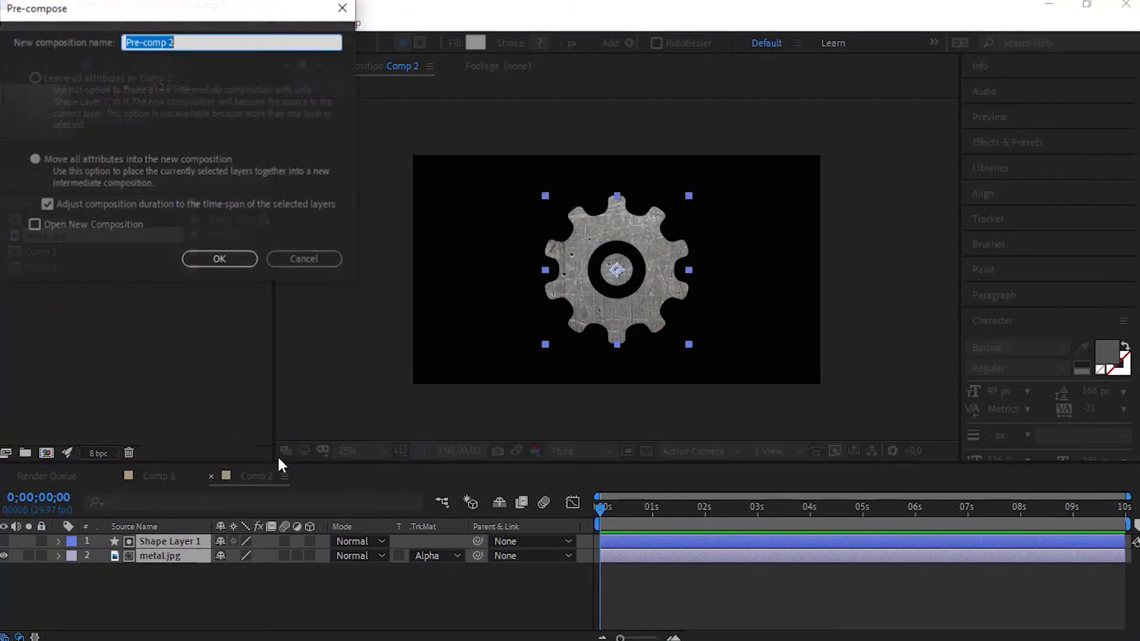
pyautogui.click(228, 264)
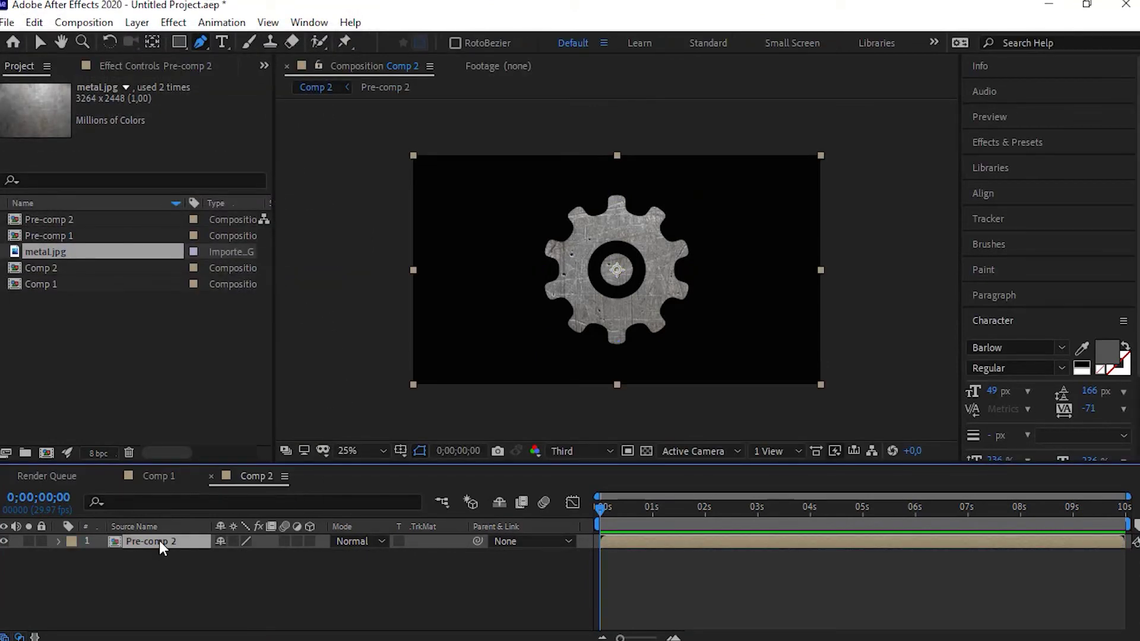
# Step: Rotate Pre-comp 2 to -40°, preview it, and return the playhead to 0
pyautogui.press('r')
pyautogui.moveTo(240, 555)
pyautogui.mouseDown()
pyautogui.moveTo(492, 527)
pyautogui.moveTo(297, 558)
pyautogui.mouseUp()
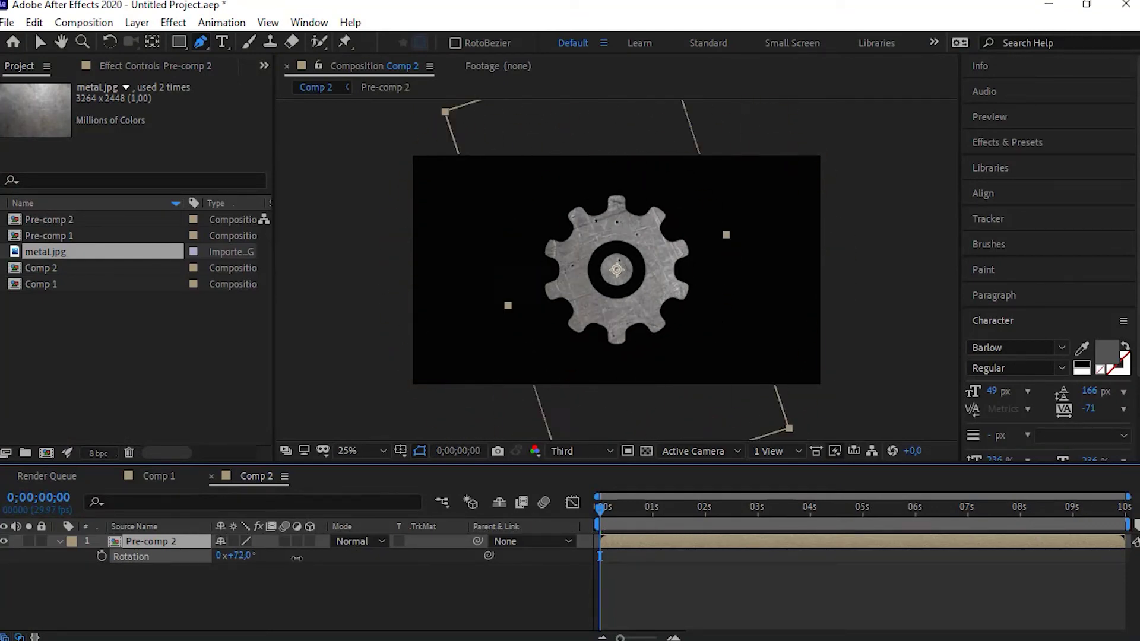
pyautogui.moveTo(296, 558); pyautogui.dragTo(319, 615)
pyautogui.press('space')
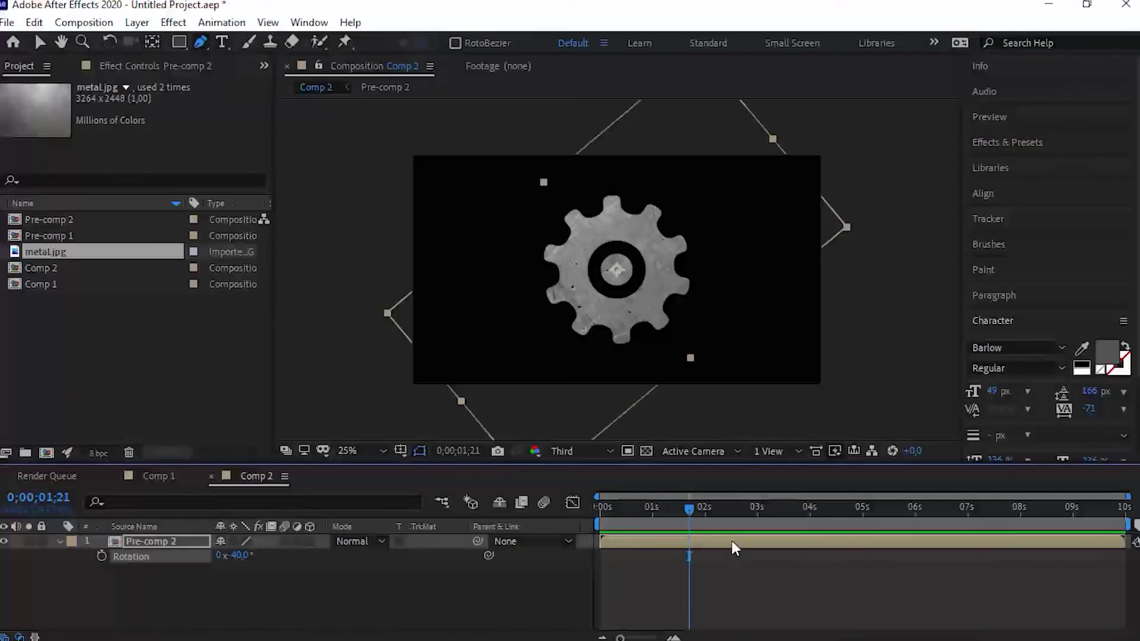
pyautogui.moveTo(691, 509); pyautogui.dragTo(565, 529)
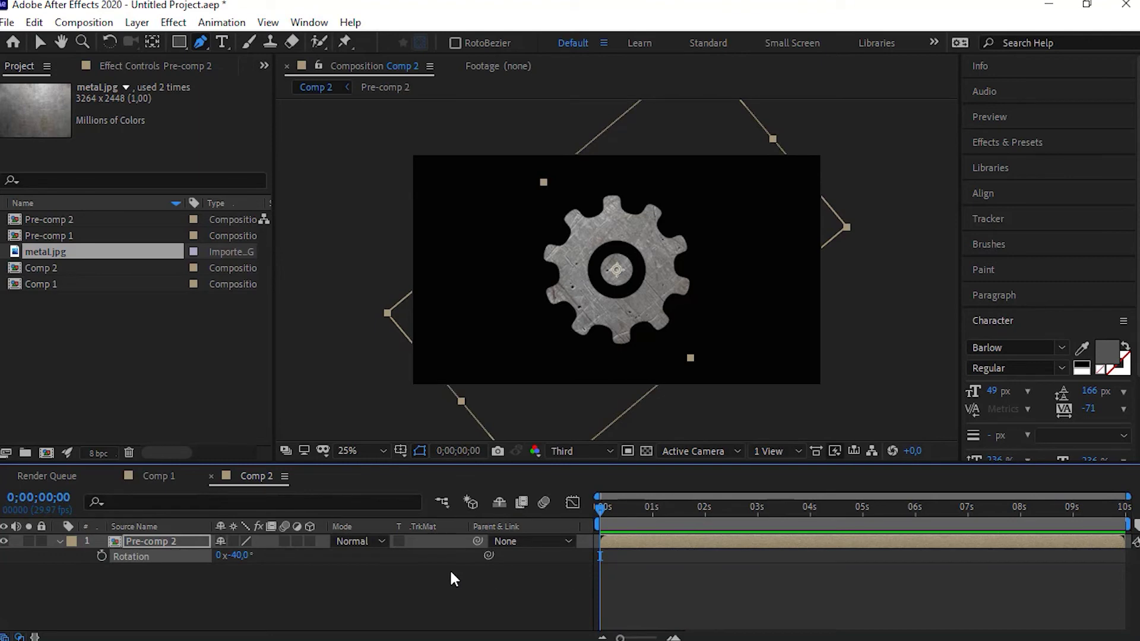
pyautogui.click(326, 599)
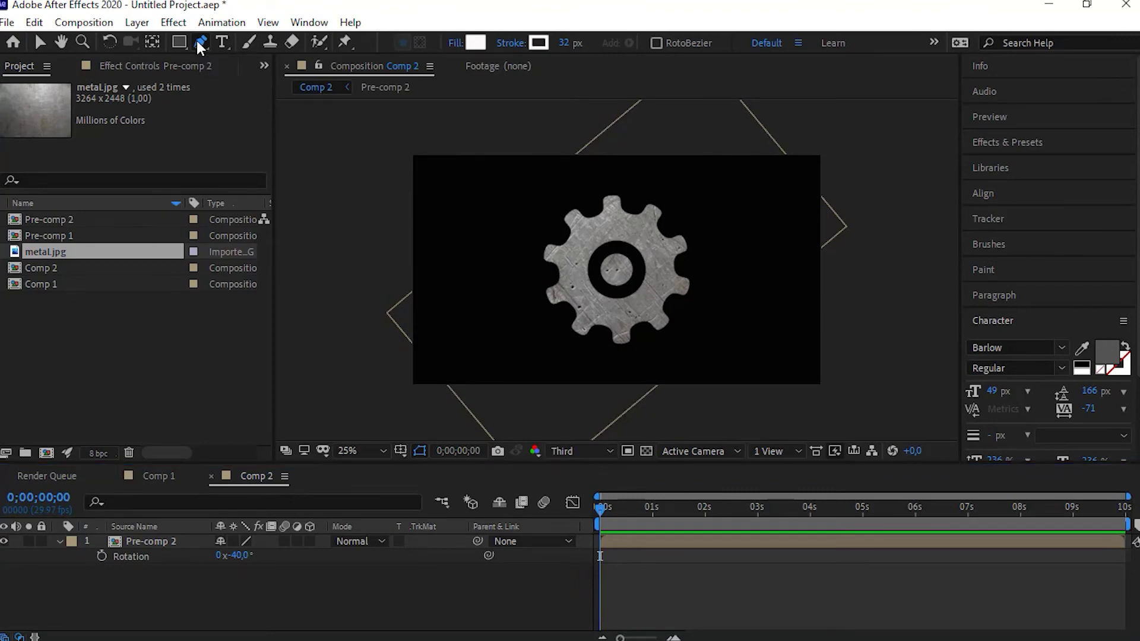
# Step: Set new shapes to no fill and reduce the stroke width to 15 px
pyautogui.click(457, 43)
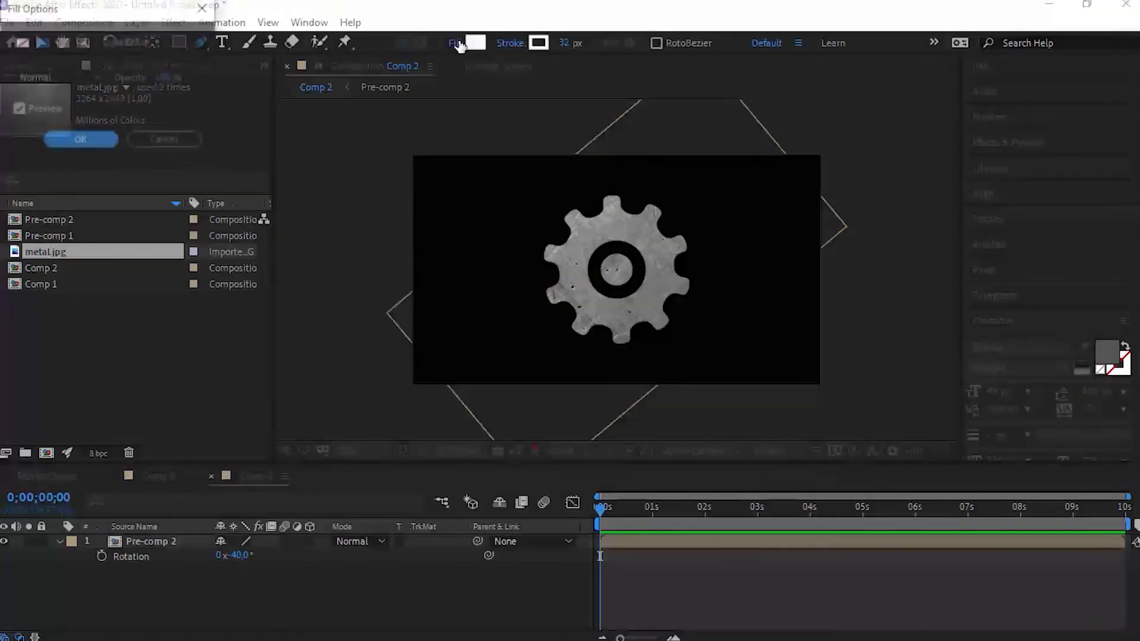
pyautogui.click(22, 43)
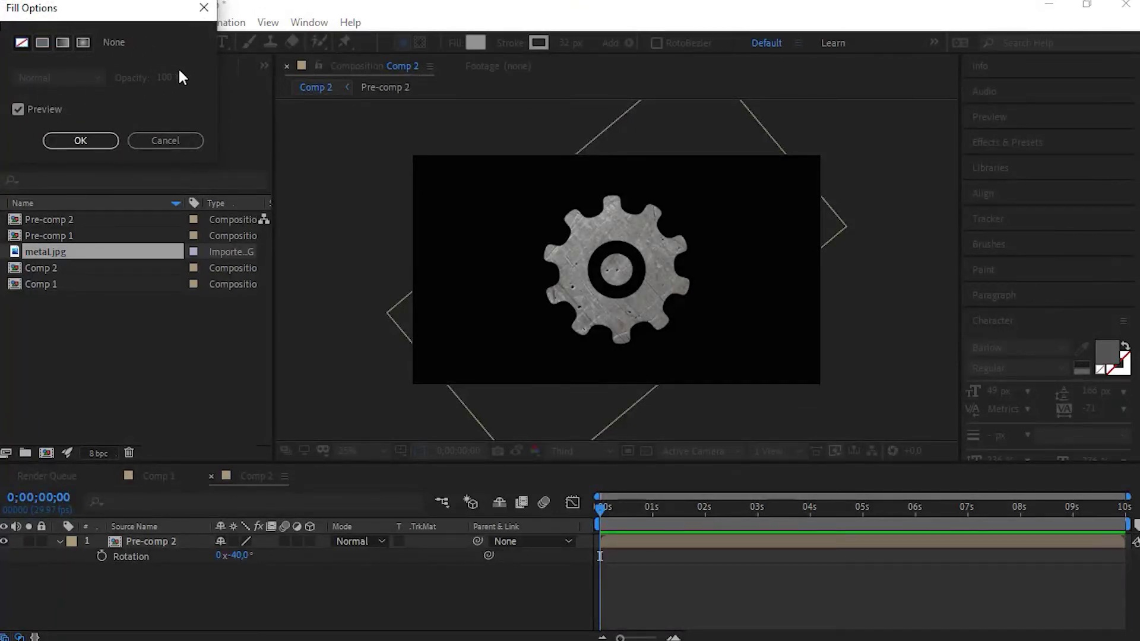
pyautogui.click(91, 140)
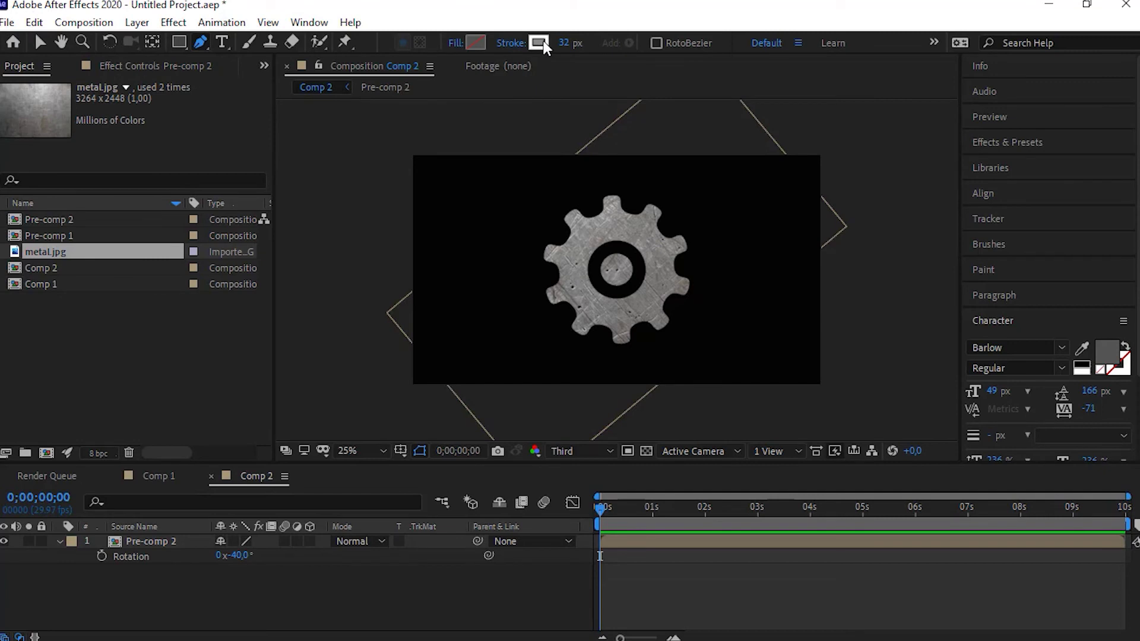
pyautogui.moveTo(563, 42)
pyautogui.mouseDown()
pyautogui.moveTo(539, 45)
pyautogui.moveTo(551, 46)
pyautogui.mouseUp()
# Step: Draw a straight line from the gear's centre to the frame's right edge
pyautogui.click(614, 271)
pyautogui.click(824, 270)
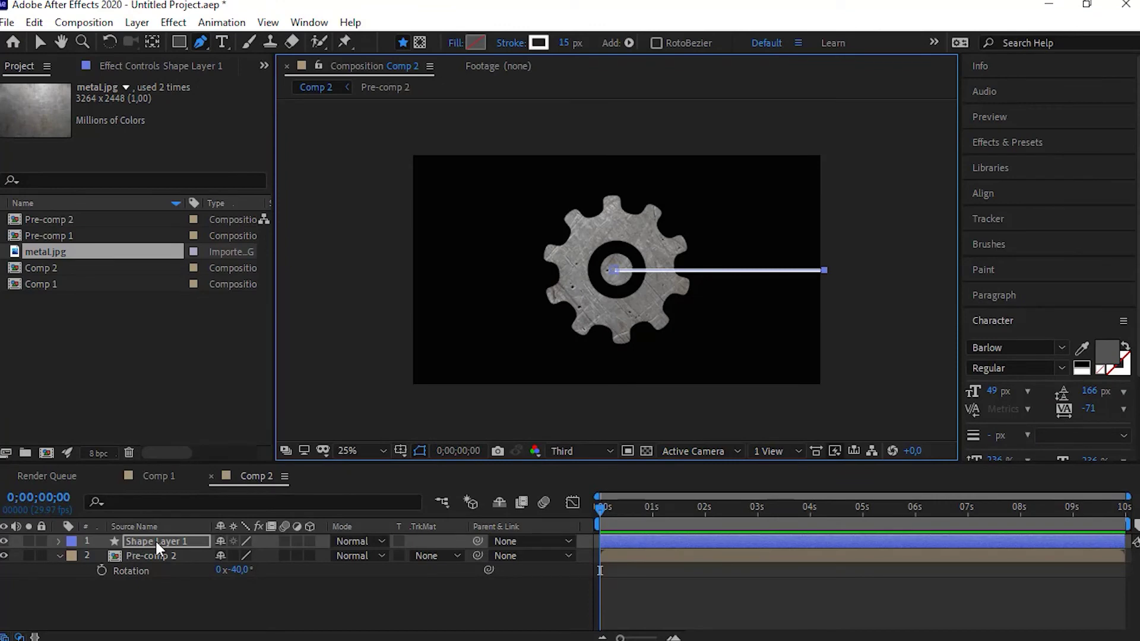
pyautogui.click(58, 542)
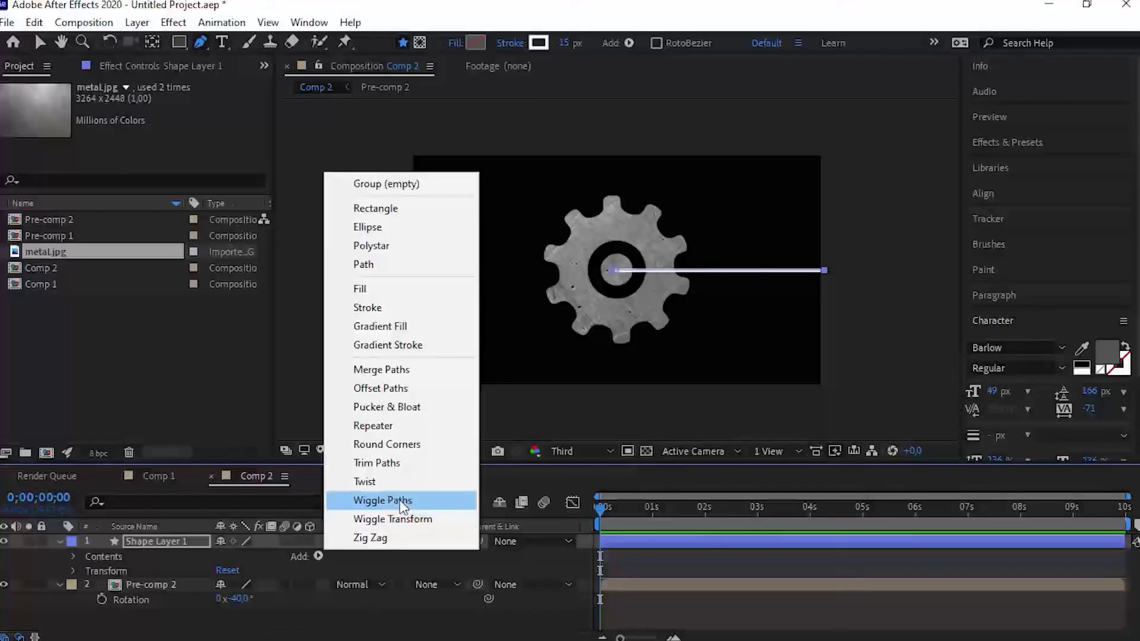
# Step: Add Offset Paths to the line with an Amount of 69
pyautogui.click(432, 388)
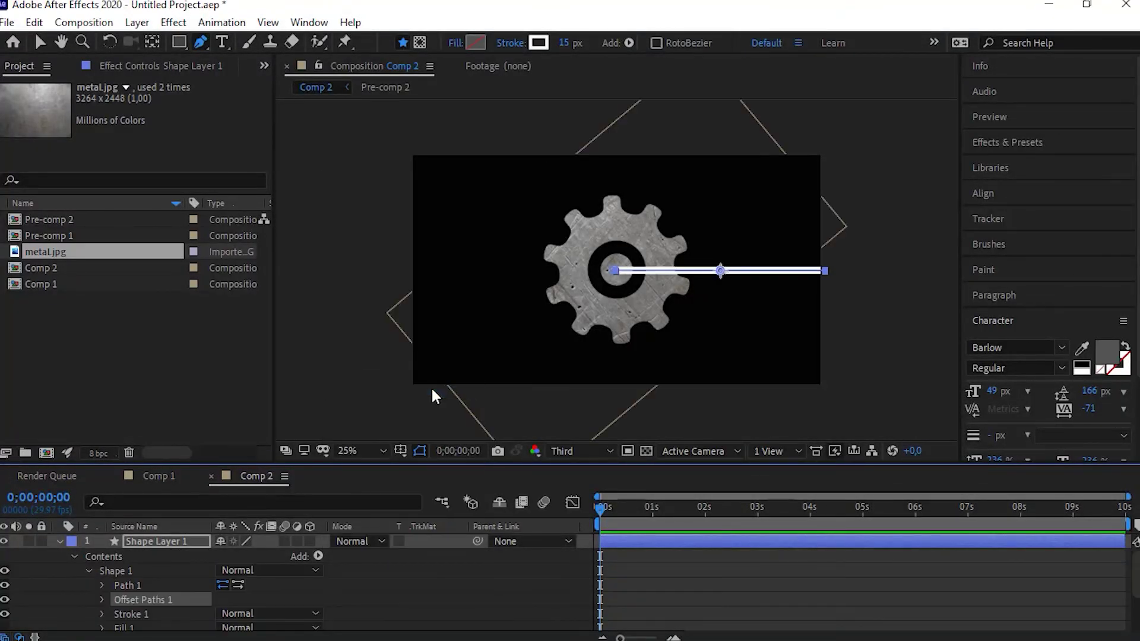
pyautogui.click(102, 598)
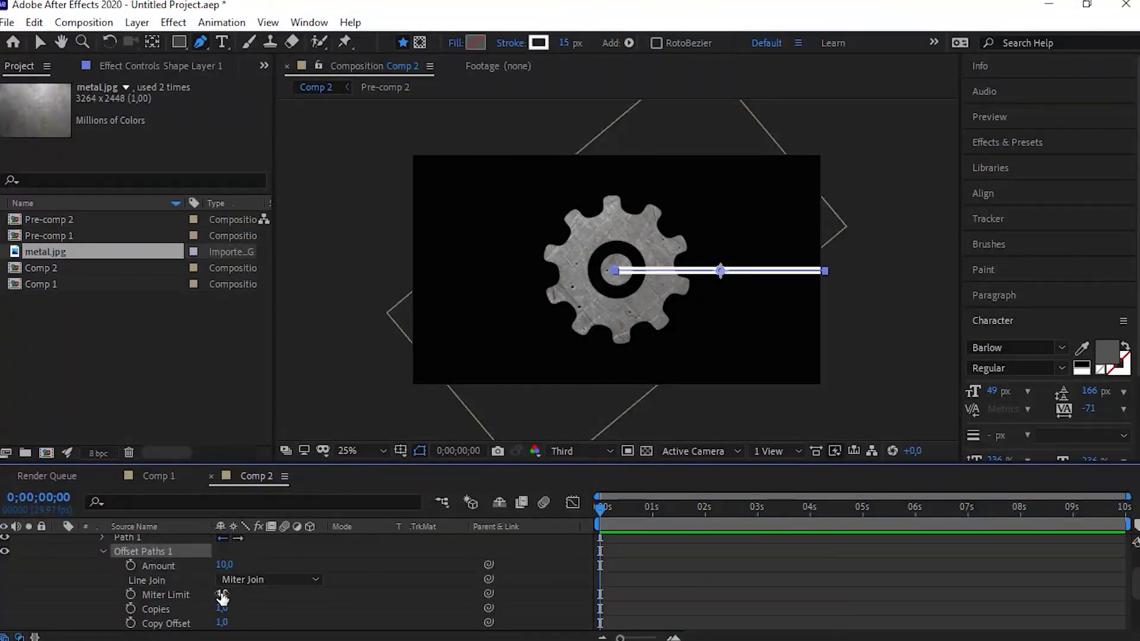
pyautogui.moveTo(224, 564); pyautogui.dragTo(274, 561)
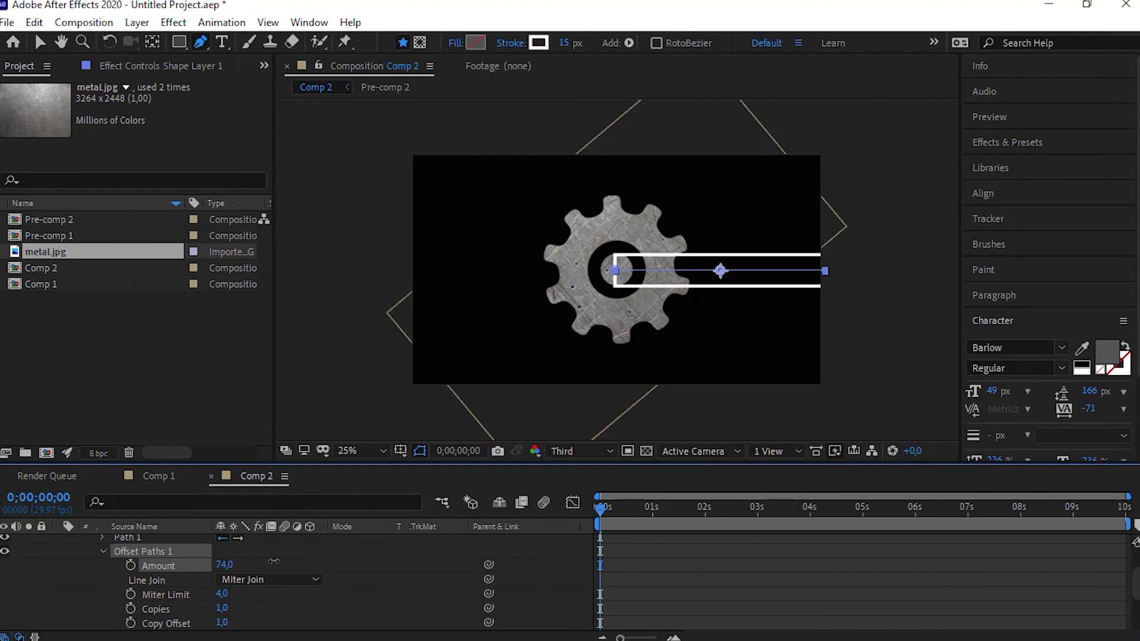
pyautogui.moveTo(273, 561); pyautogui.dragTo(270, 562)
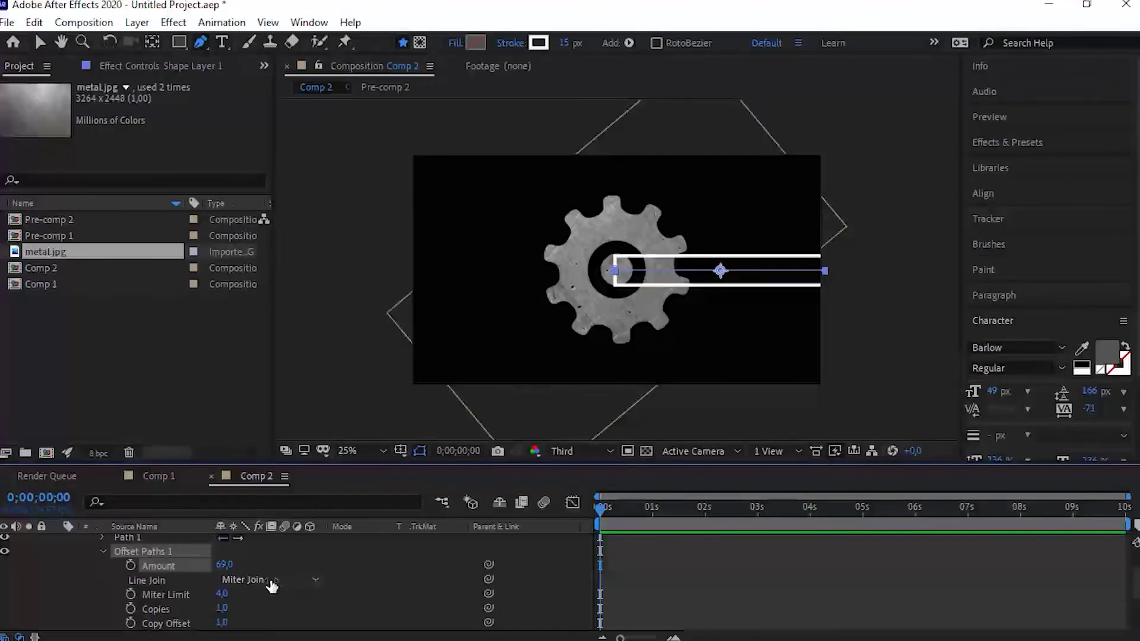
# Step: Set the Offset Paths Line Join to Round Join
pyautogui.click(303, 580)
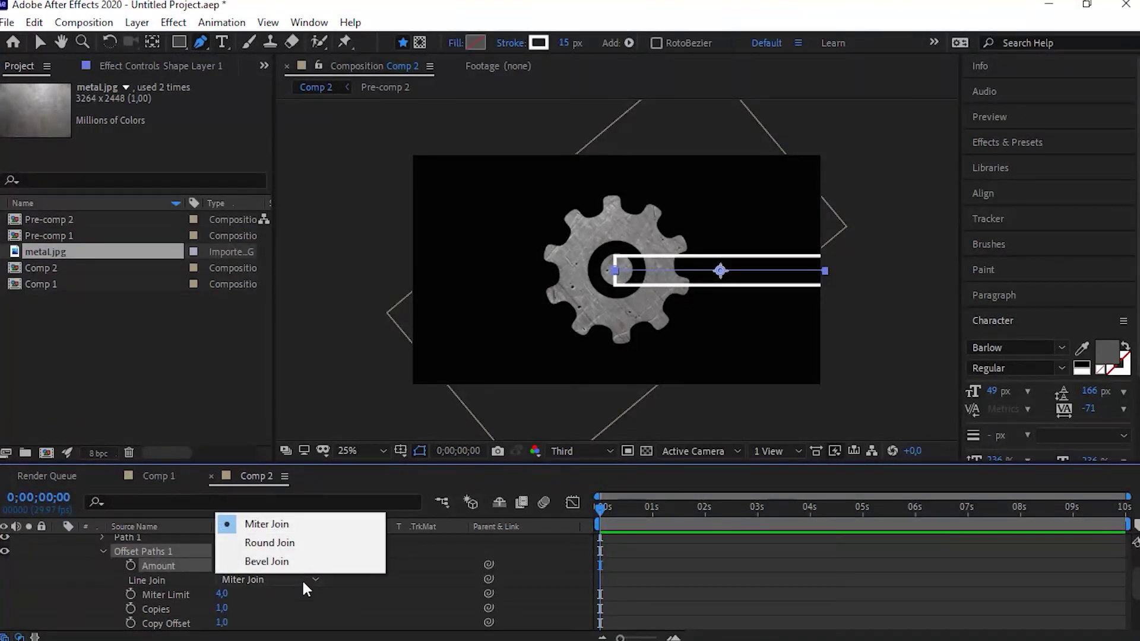
pyautogui.click(302, 544)
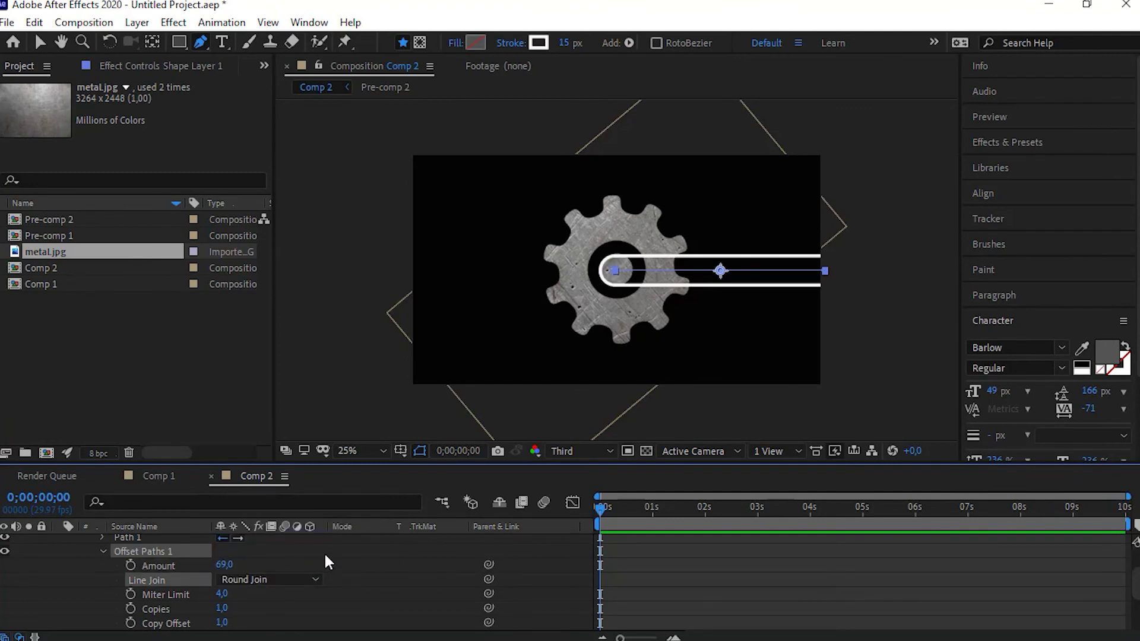
pyautogui.scroll(-1, 326, 557)
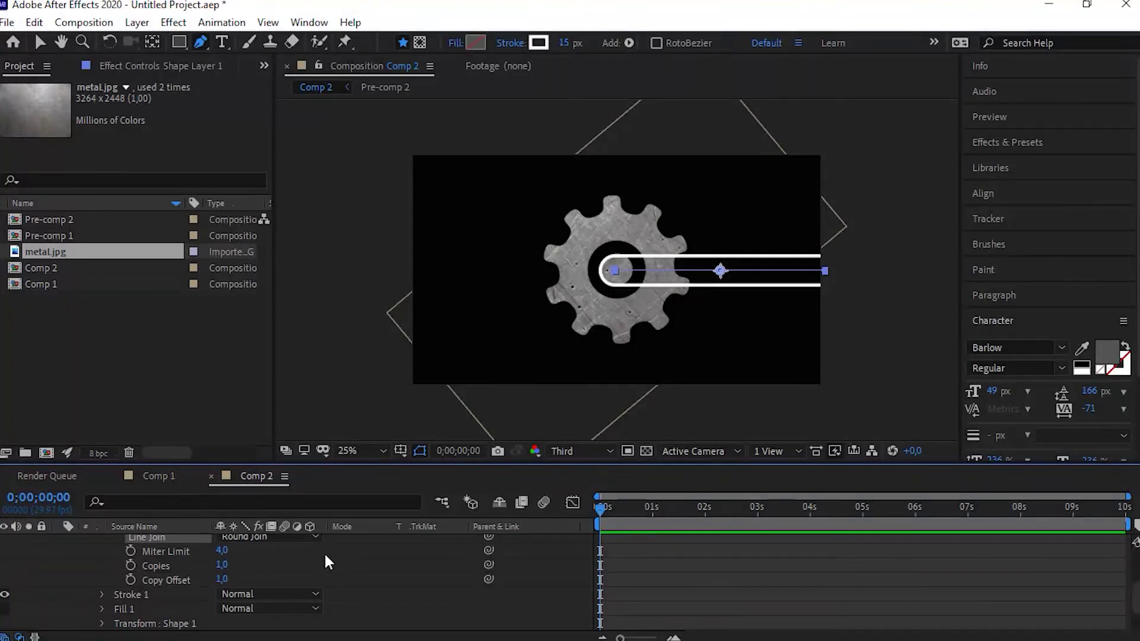
pyautogui.scroll(-1, 325, 556)
pyautogui.scroll(1, 325, 557)
pyautogui.scroll(1, 319, 558)
pyautogui.scroll(1, 319, 558)
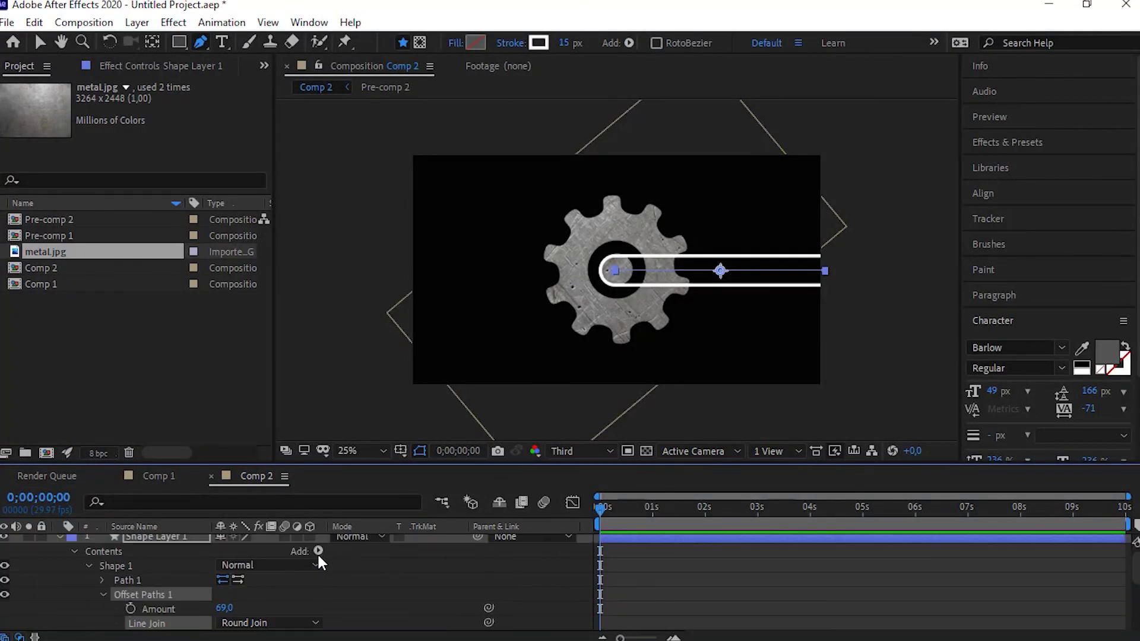
# Step: Make Stroke 1 dashed with Dash 10 and shift the dash Offset to 229
pyautogui.click(102, 594)
pyautogui.click(102, 608)
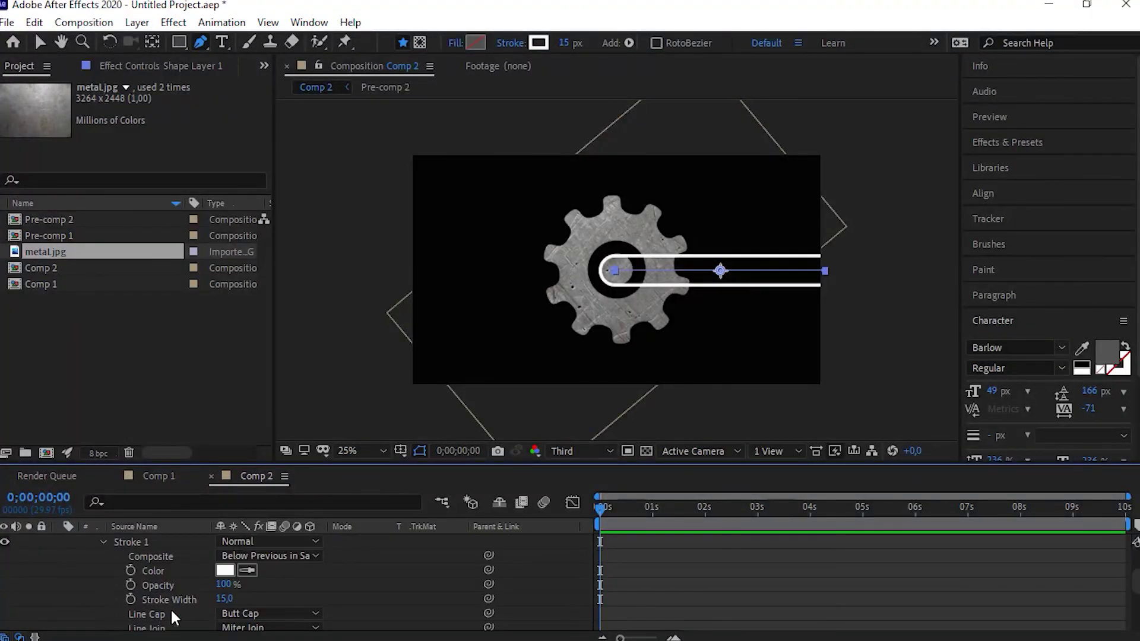
pyautogui.scroll(-1, 331, 588)
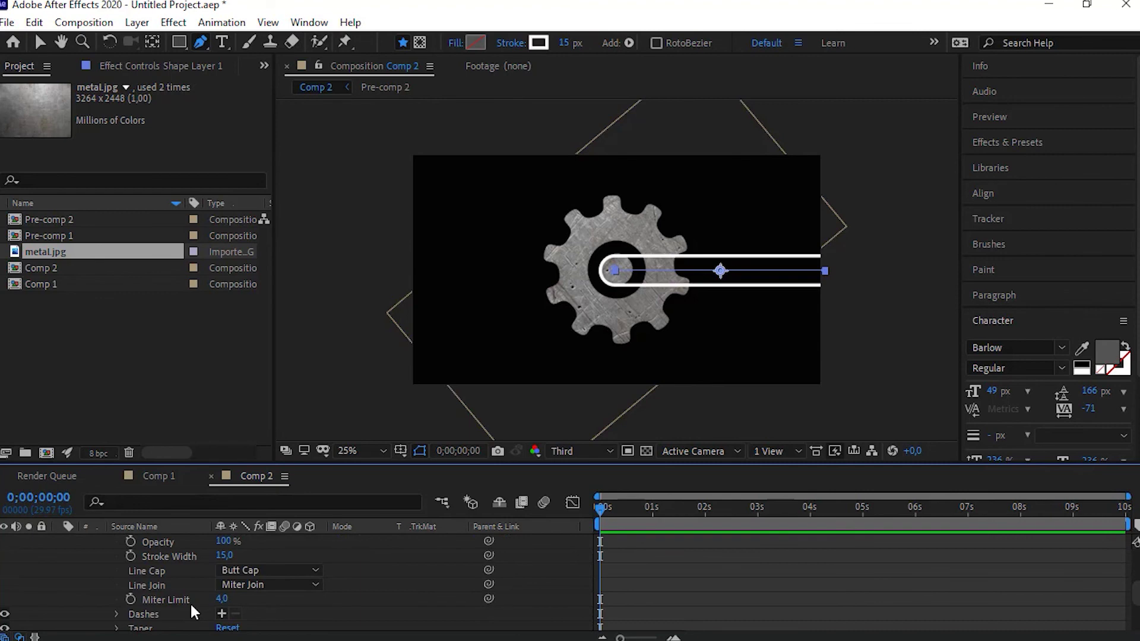
pyautogui.click(222, 614)
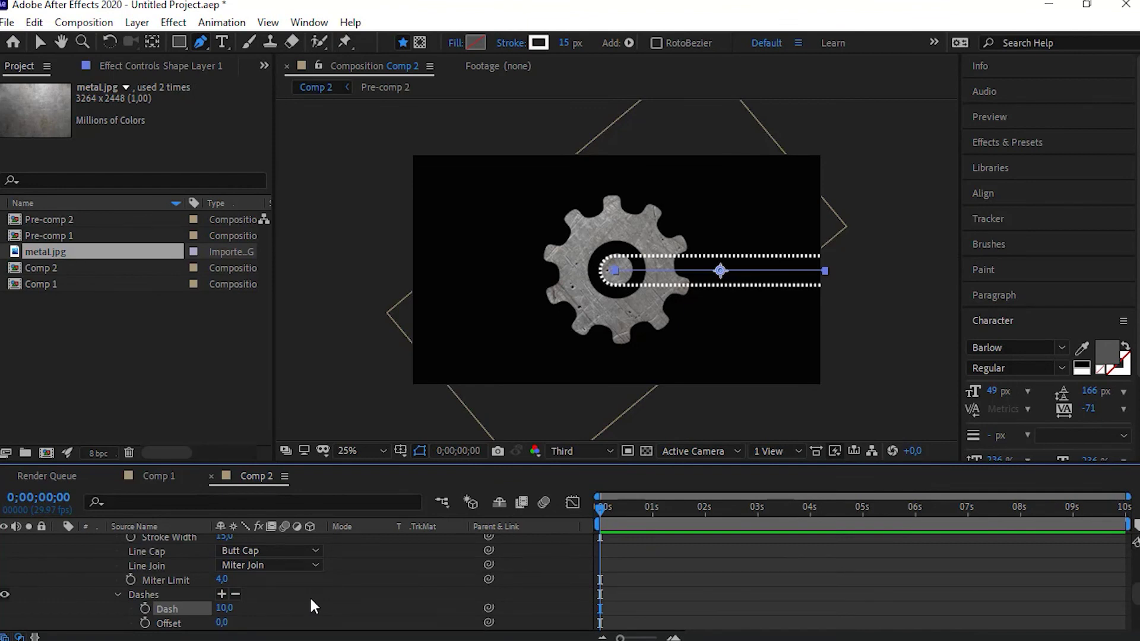
pyautogui.scroll(1, 310, 600)
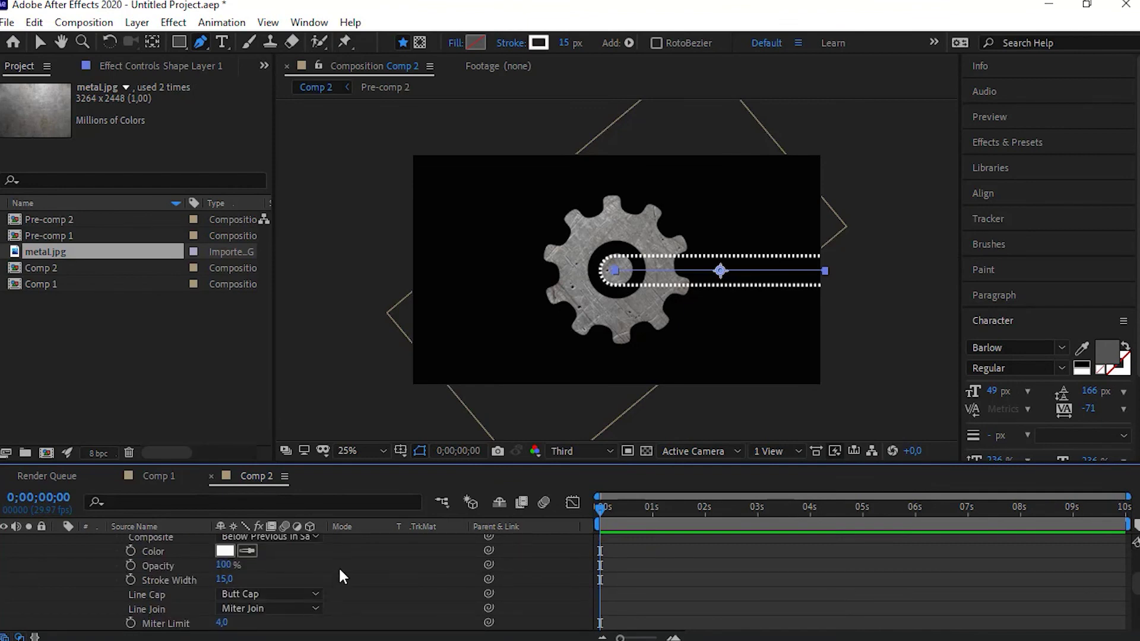
pyautogui.scroll(-1, 340, 570)
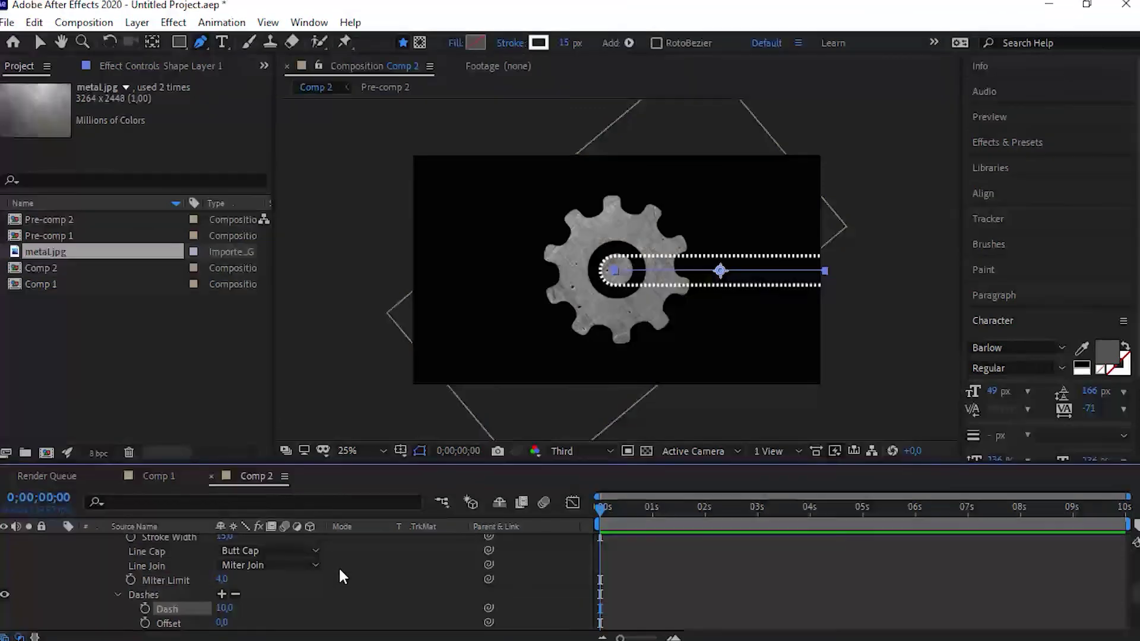
pyautogui.moveTo(222, 622)
pyautogui.mouseDown()
pyautogui.moveTo(447, 614)
pyautogui.moveTo(411, 622)
pyautogui.moveTo(447, 638)
pyautogui.mouseUp()
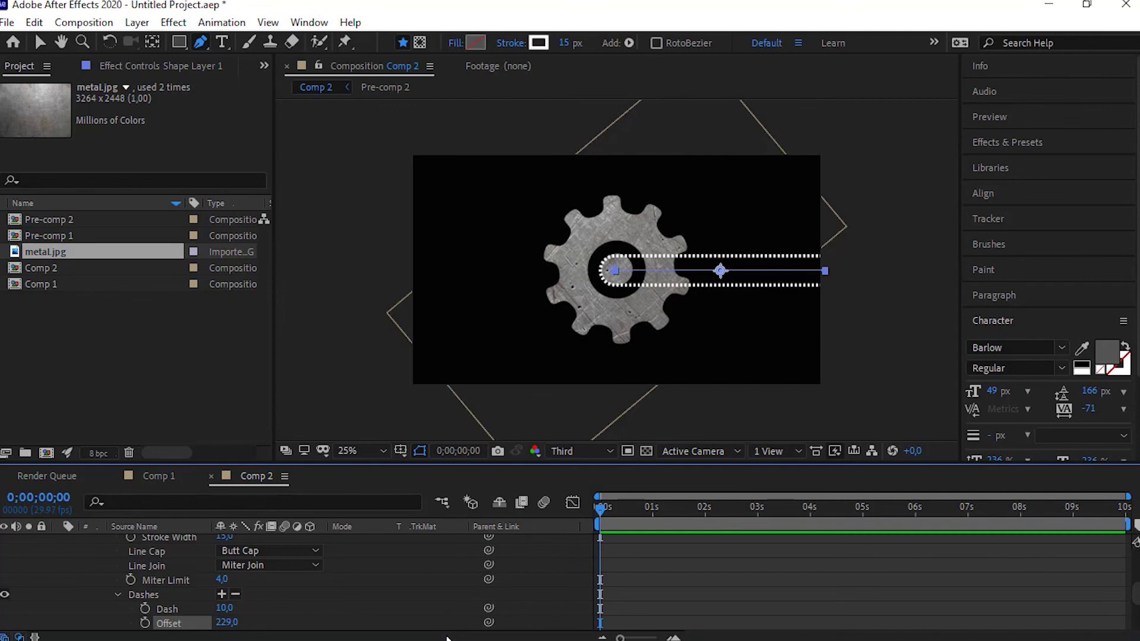